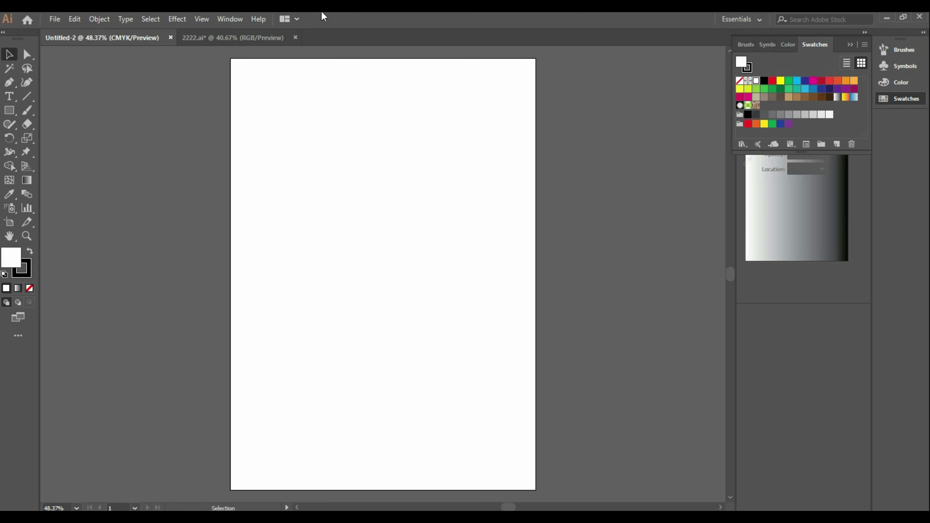
Step: Select and copy the fashion-figure sketch in 2222.ai
left_click(233, 37)
left_click_drag(275, 101, 450, 302)
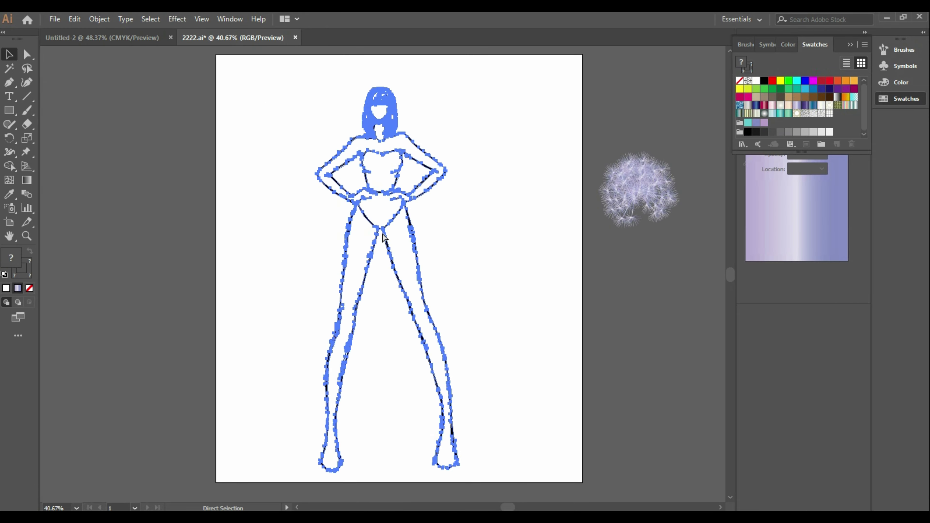
key("v")
key("ctrl+c")
Step: Paste the figure into Untitled-2, shrink and centre it, then select the feather tuft in 2222.ai
left_click(102, 37)
key("ctrl+v")
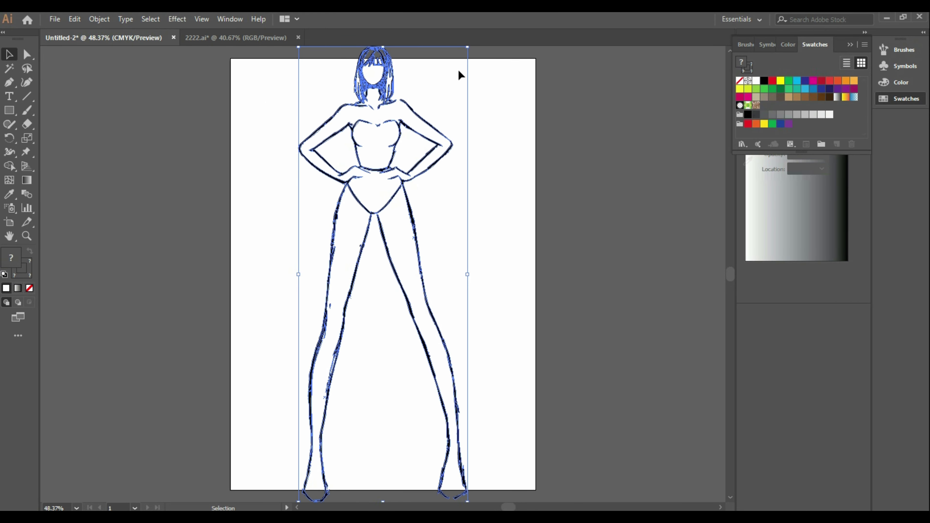
left_click_drag(470, 46, 447, 101)
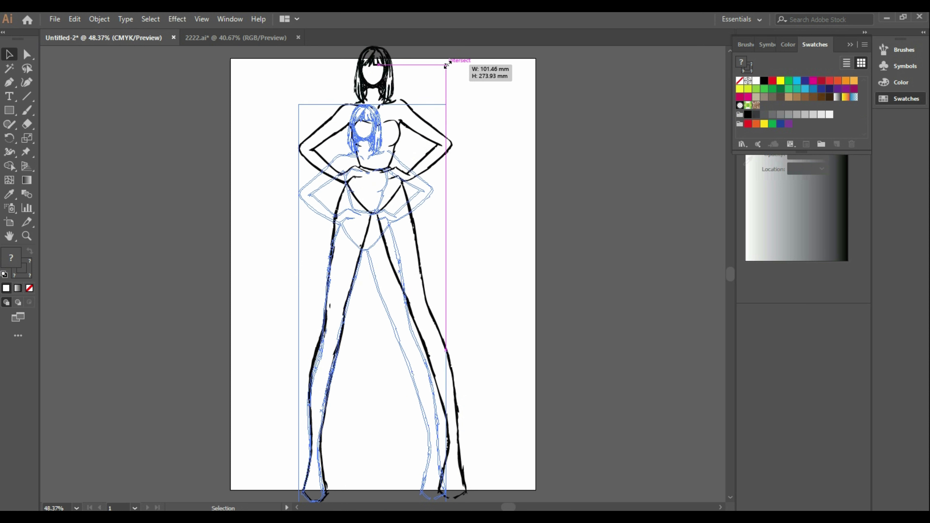
left_click_drag(400, 172, 409, 148)
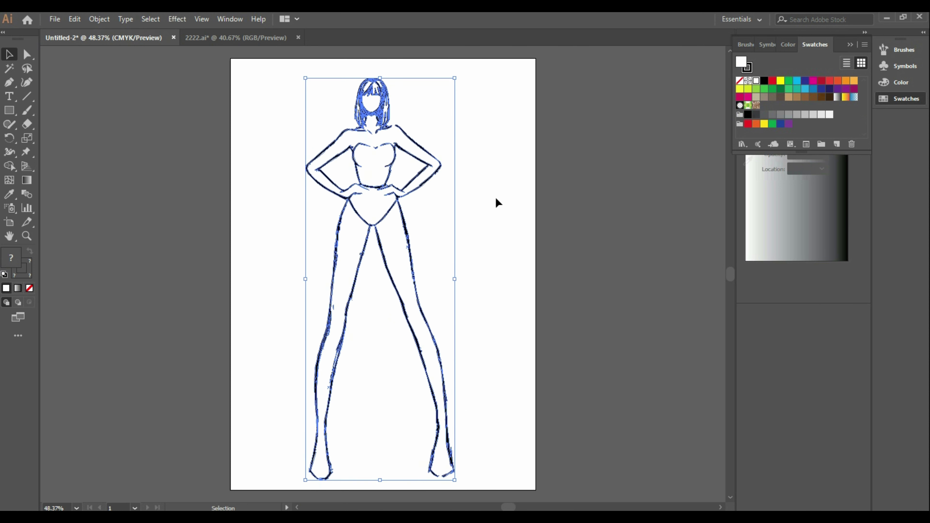
left_click(497, 201)
left_click(256, 37)
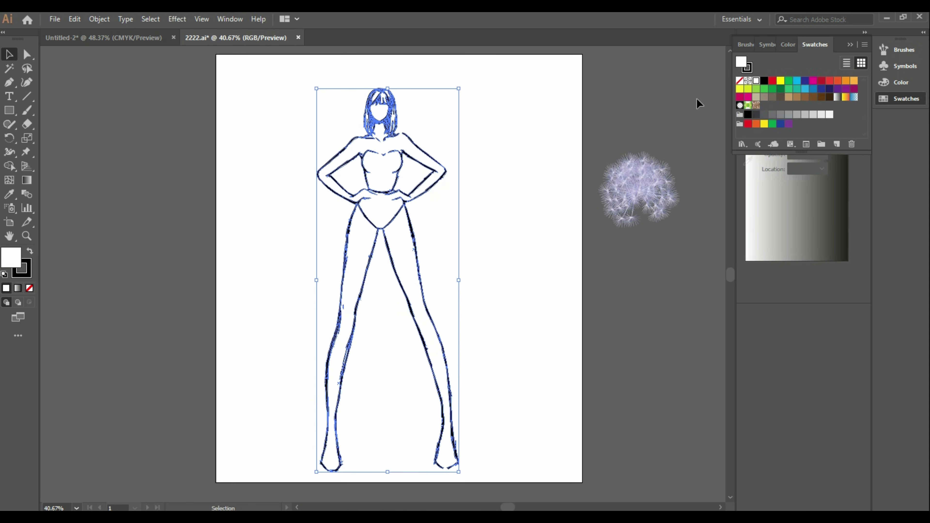
left_click(653, 186)
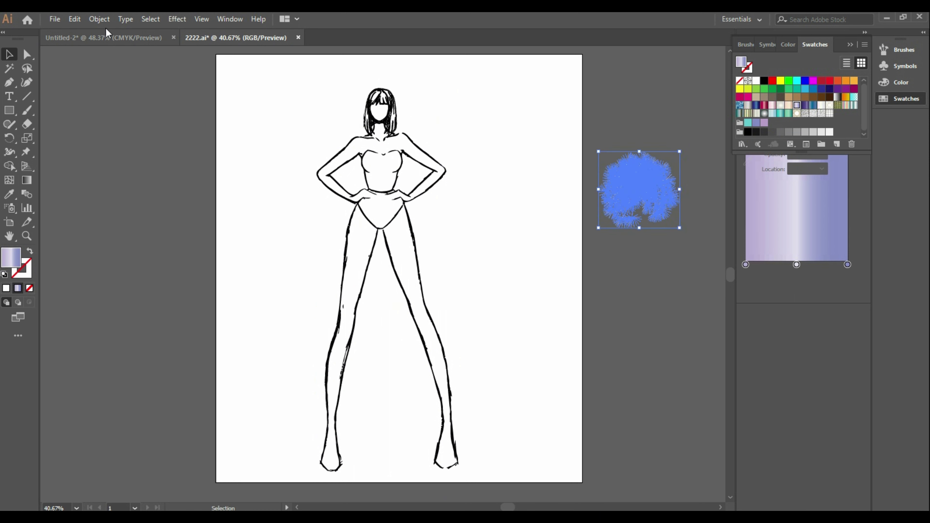
Step: Paste the lavender feather tuft onto the chest, shrink it and tilt it slightly
left_click(144, 39)
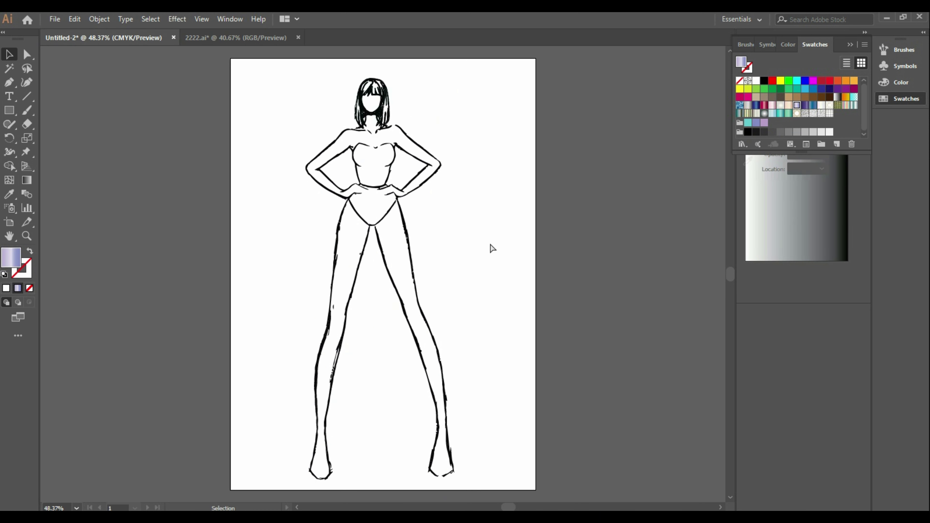
key("ctrl+v")
left_click_drag(380, 274, 377, 168)
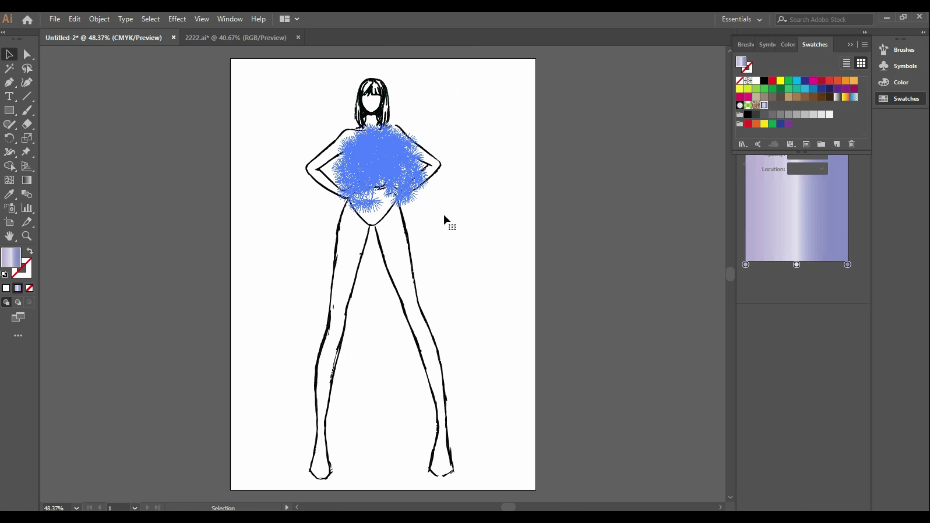
left_click_drag(428, 212, 422, 204)
left_click_drag(420, 115, 427, 118)
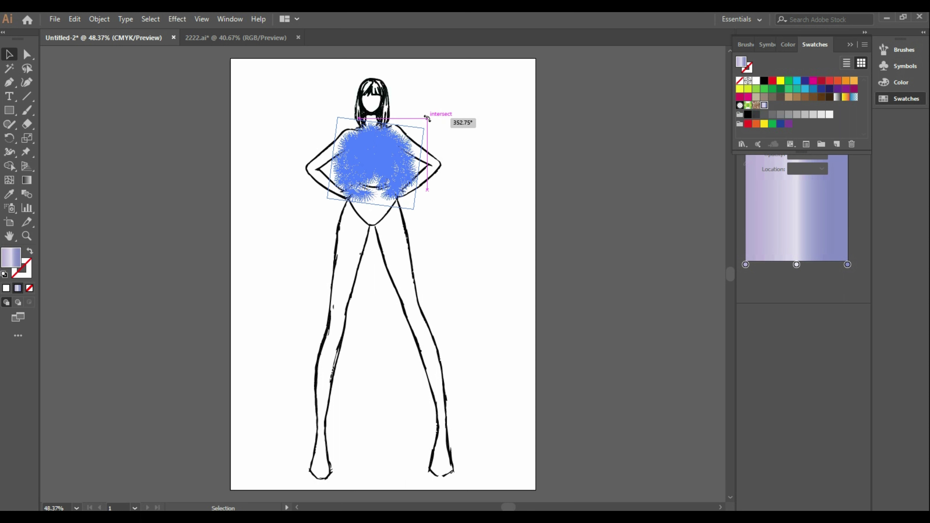
left_click(465, 153)
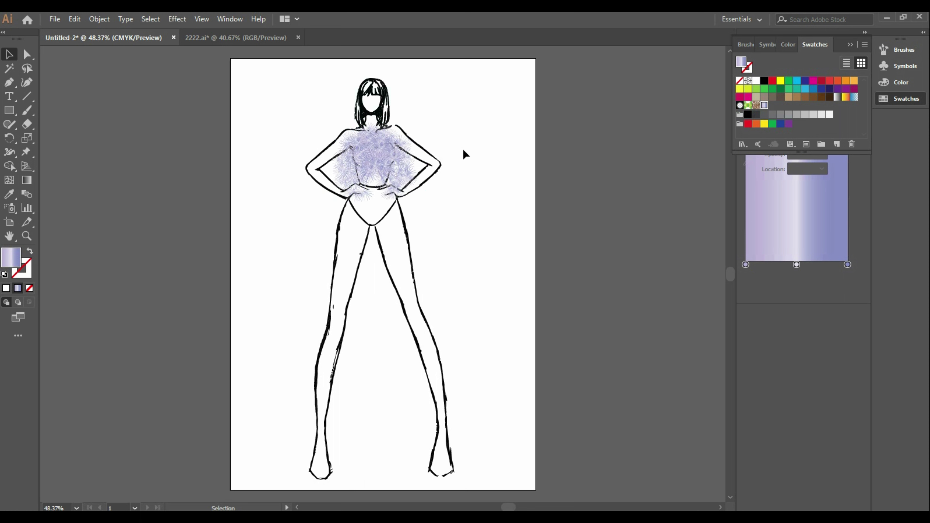
Step: Paste a second tuft, rotate it upside down and move it to the hips
left_click(400, 197)
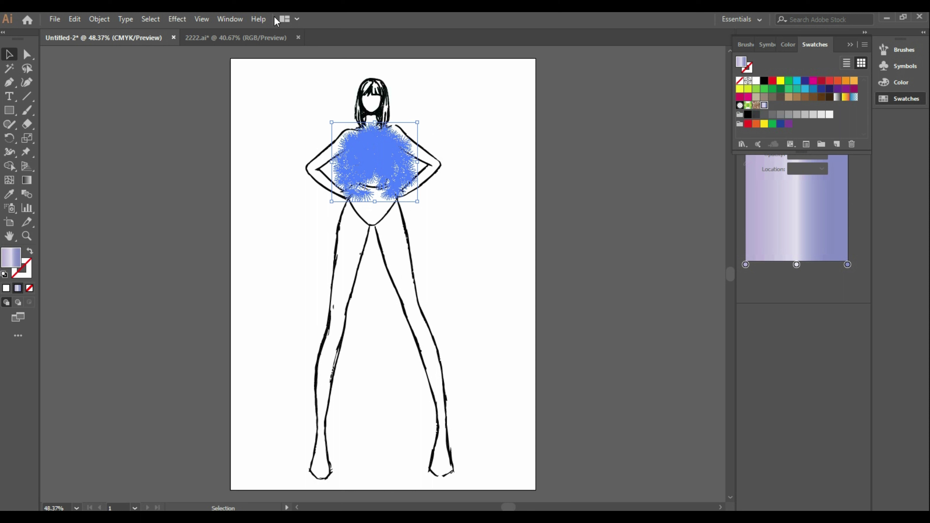
key("ctrl+v")
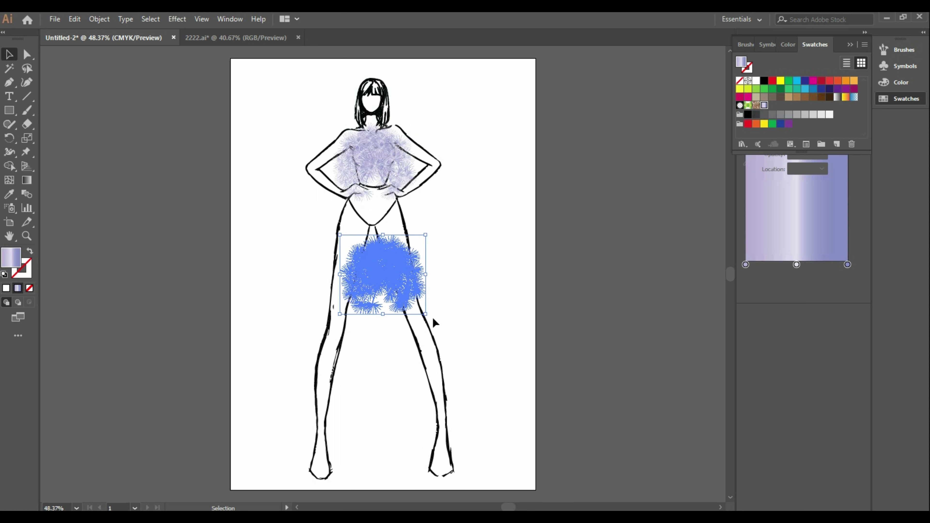
left_click_drag(429, 316, 327, 251)
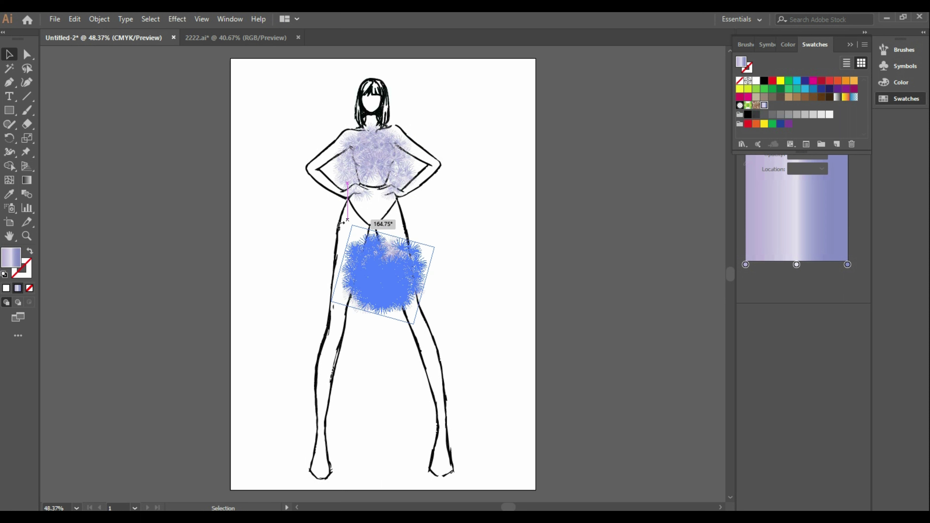
left_click(462, 287)
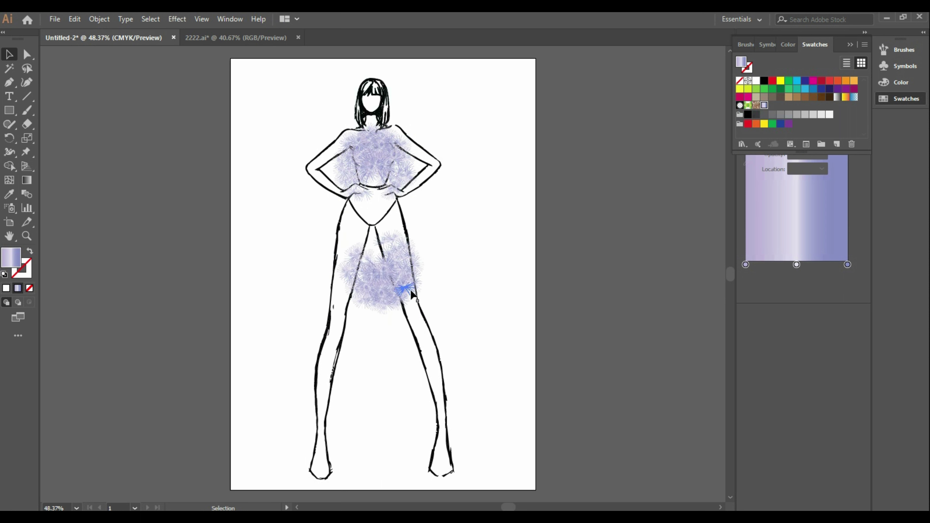
left_click(395, 282)
left_click_drag(397, 287, 399, 225)
left_click(505, 238)
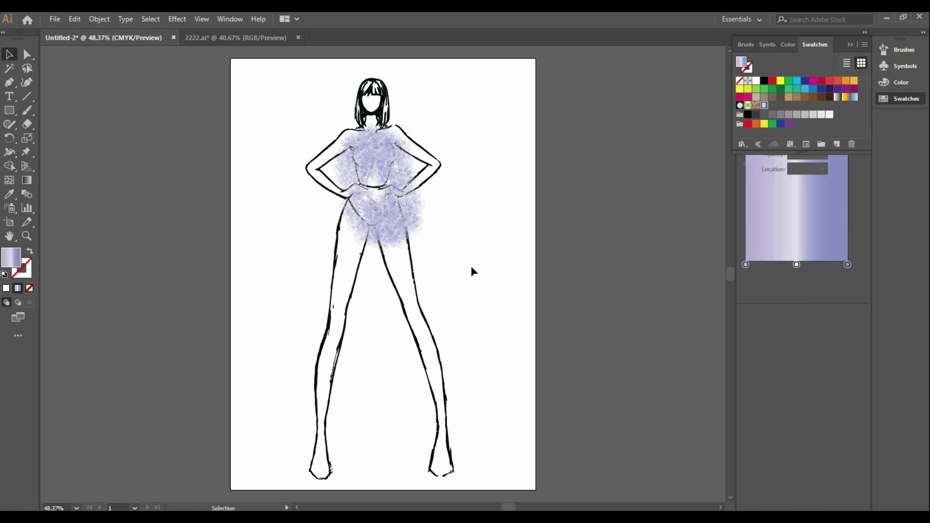
Step: Move the lower tuft onto the thighs, rotate it slightly, then shift it to the waist
key("a")
left_click(415, 238)
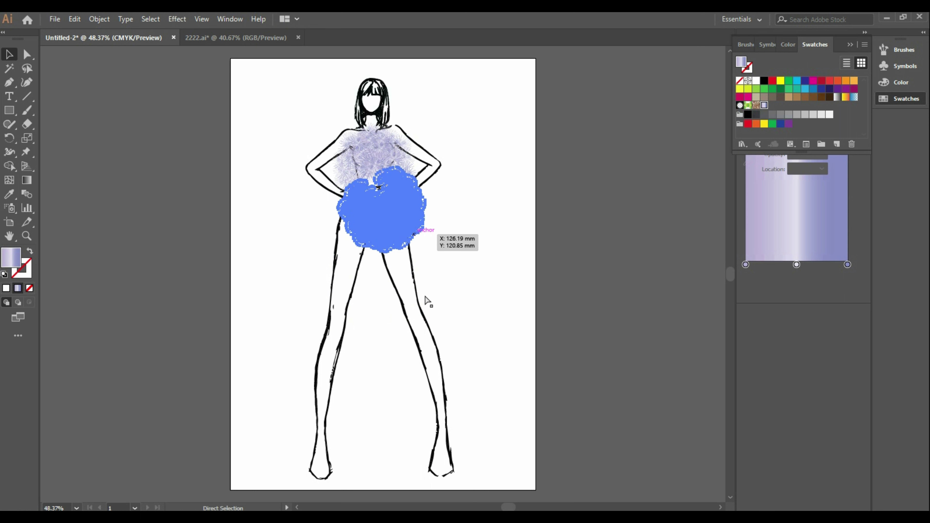
key("v")
left_click_drag(411, 214, 412, 278)
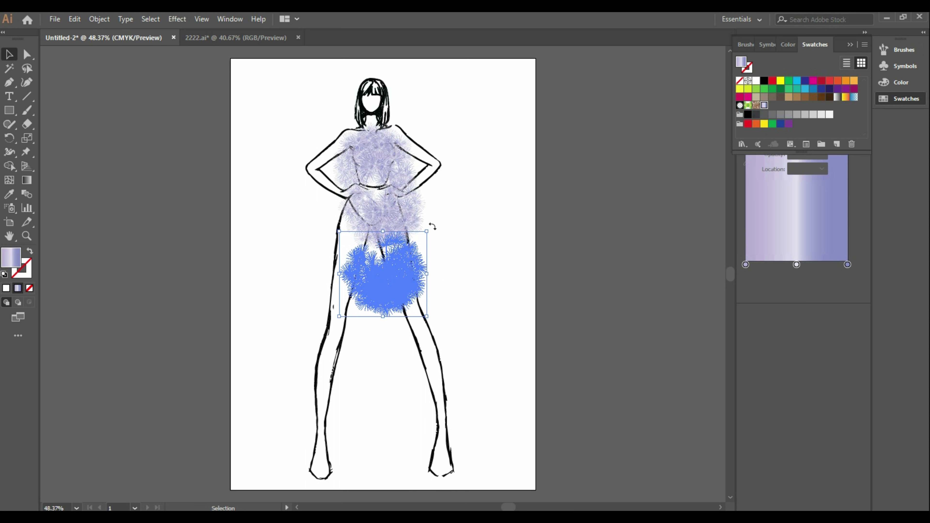
left_click_drag(433, 226, 402, 283)
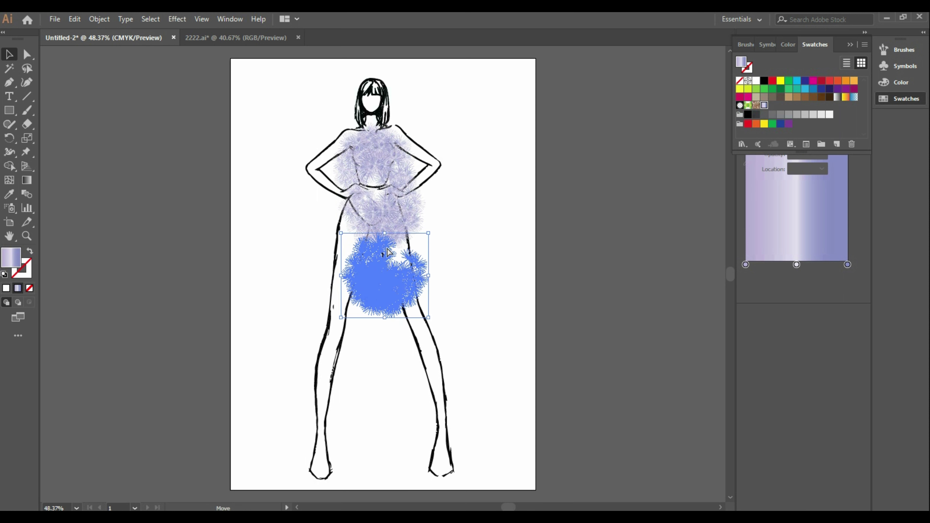
left_click_drag(389, 252, 366, 188)
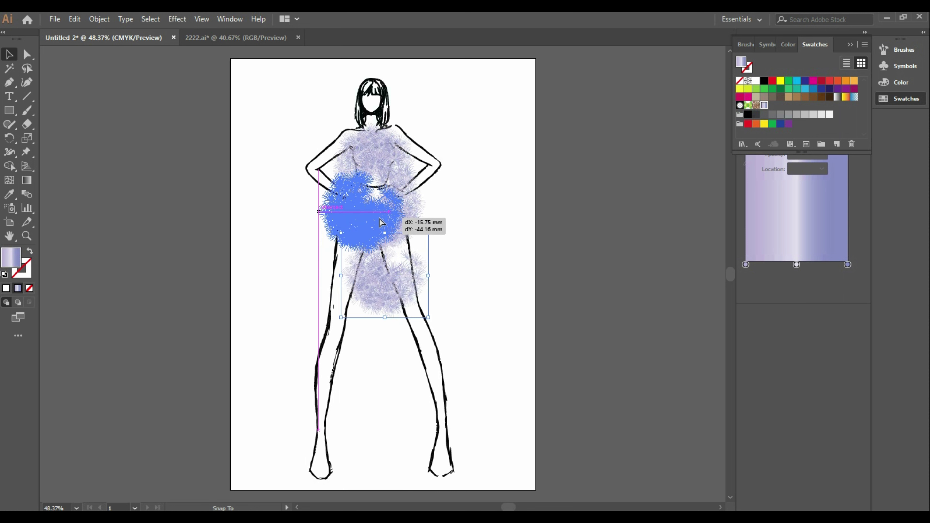
left_click(467, 246)
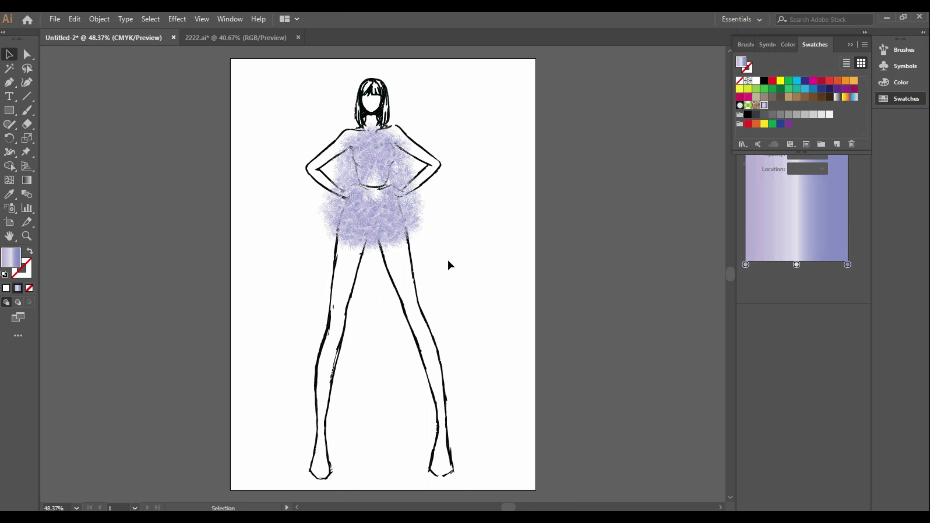
Step: Keep the waist tuft in place and move the lower tuft up onto the hips
left_click(355, 222, "ctrl")
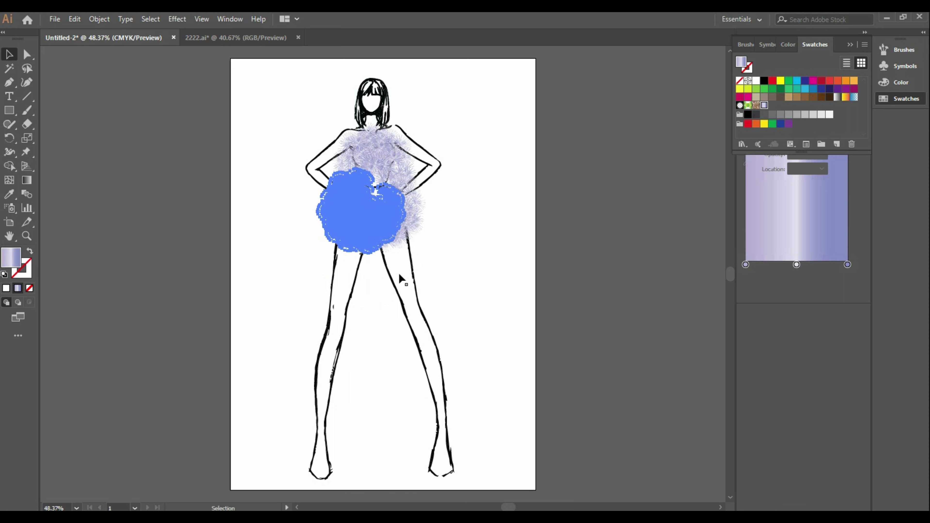
key("ctrl+z")
key("ctrl+shift+z")
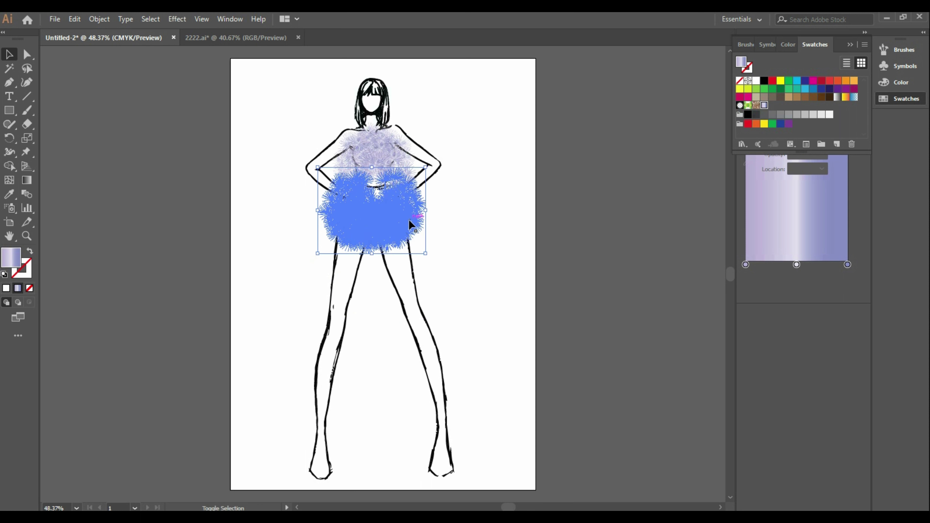
left_click_drag(408, 220, 411, 226)
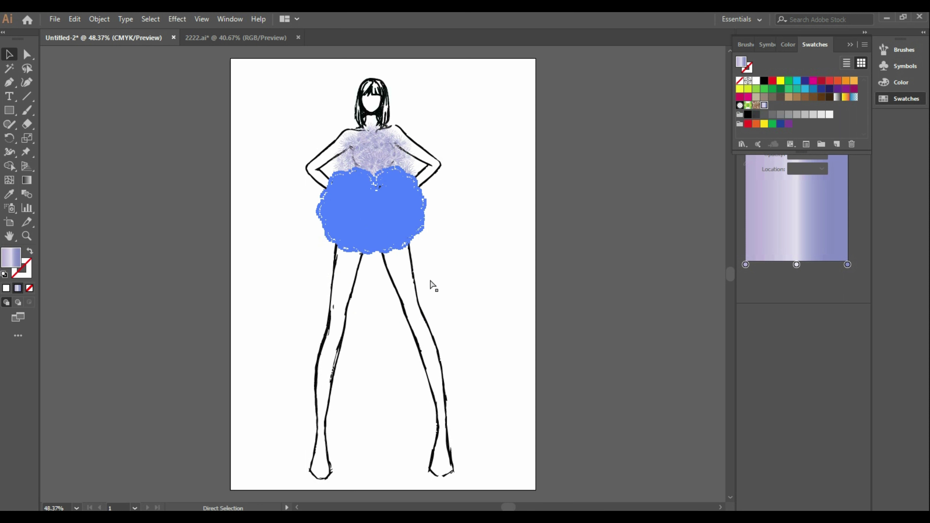
left_click_drag(412, 289, 398, 255)
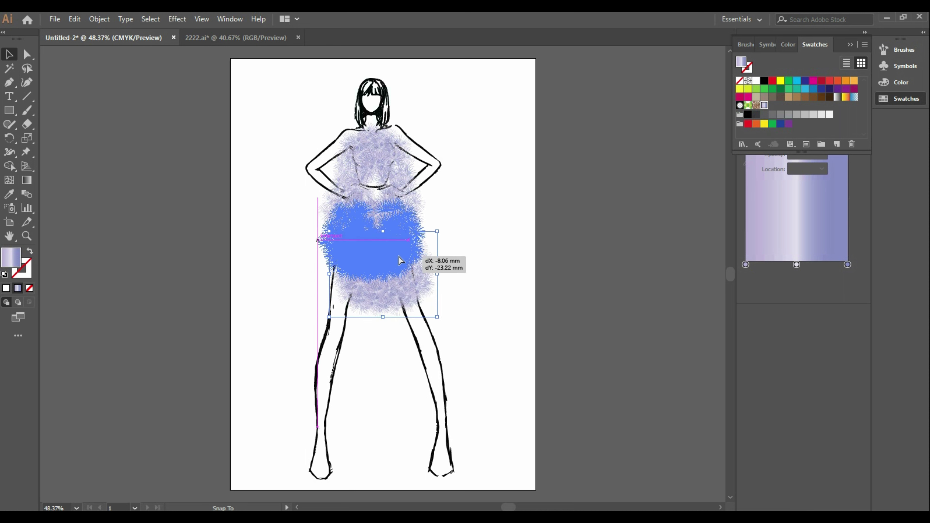
left_click(485, 278)
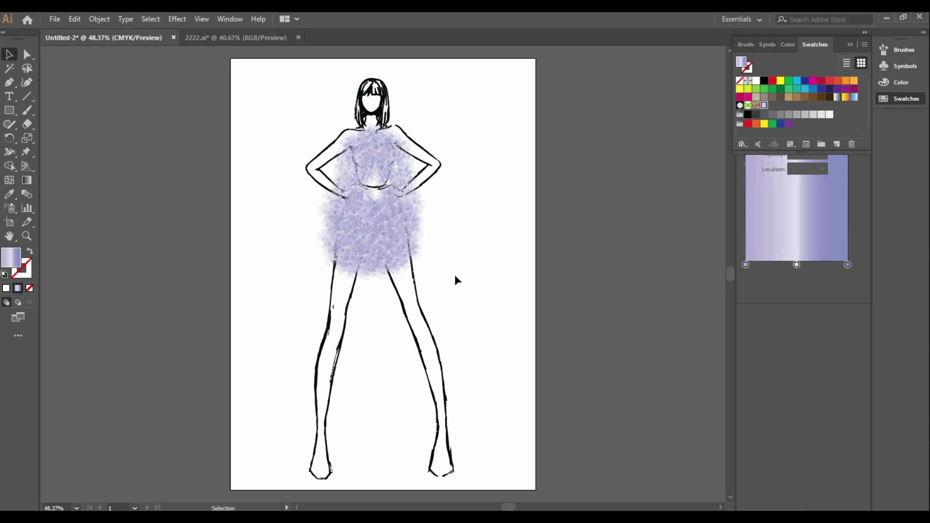
Step: Widen the hip tuft to about 81.66 × 65.09 mm and nudge it below the waist
left_click(377, 261)
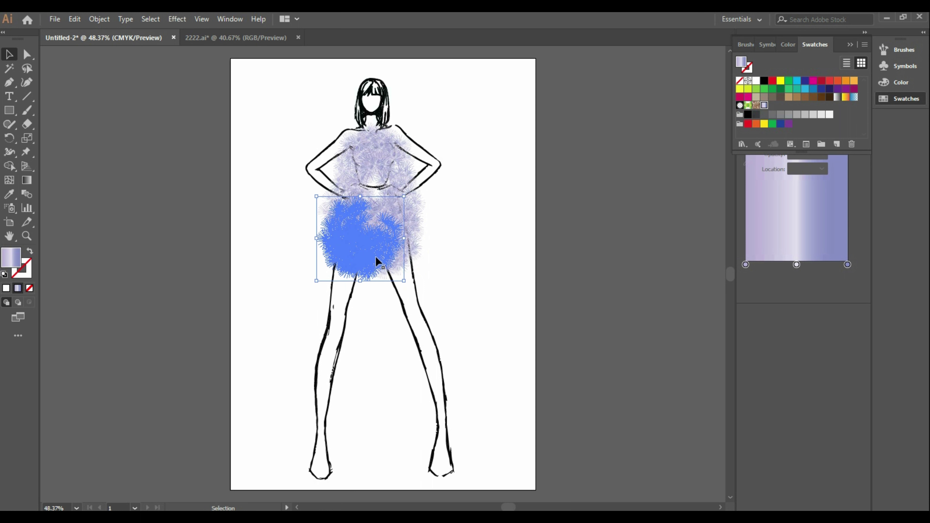
mouse_move(405, 281)
left_mouse_down()
mouse_move(424, 281)
mouse_move(446, 298)
mouse_move(437, 289)
left_mouse_up()
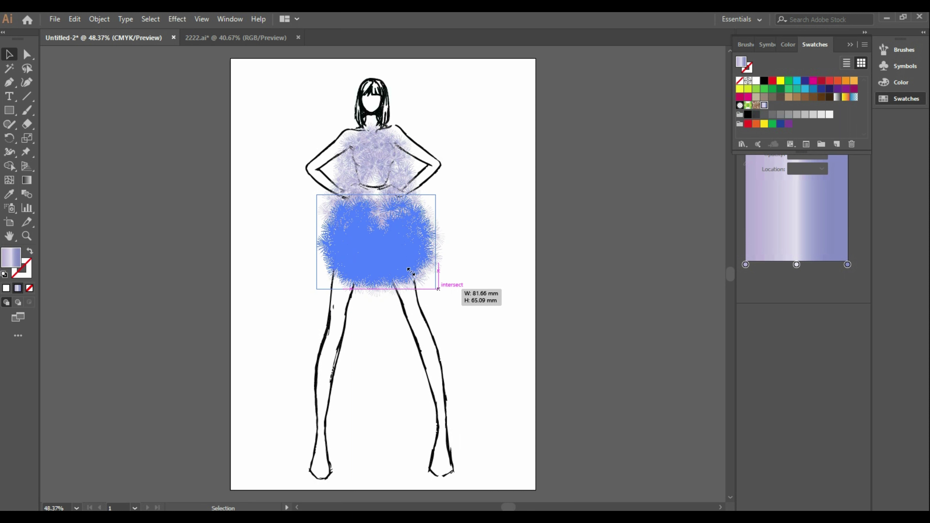
left_click_drag(398, 262, 396, 259)
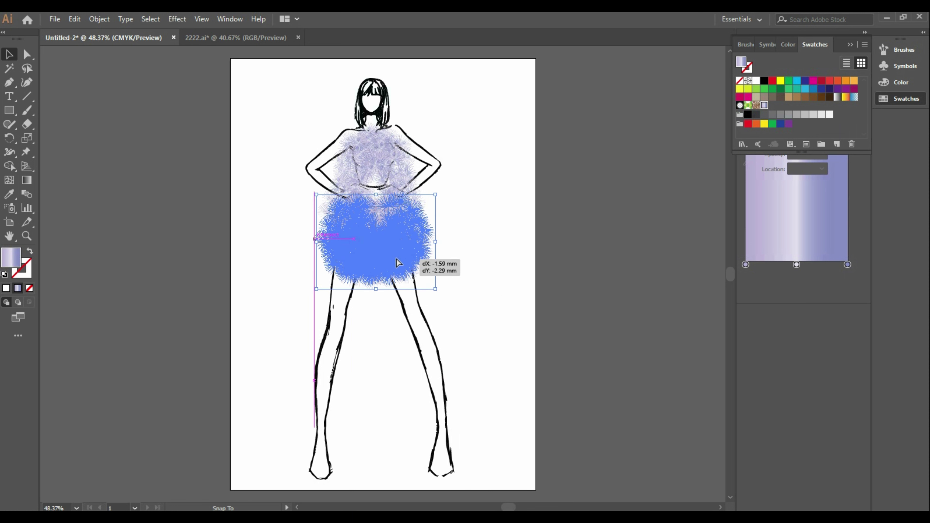
left_click(459, 270)
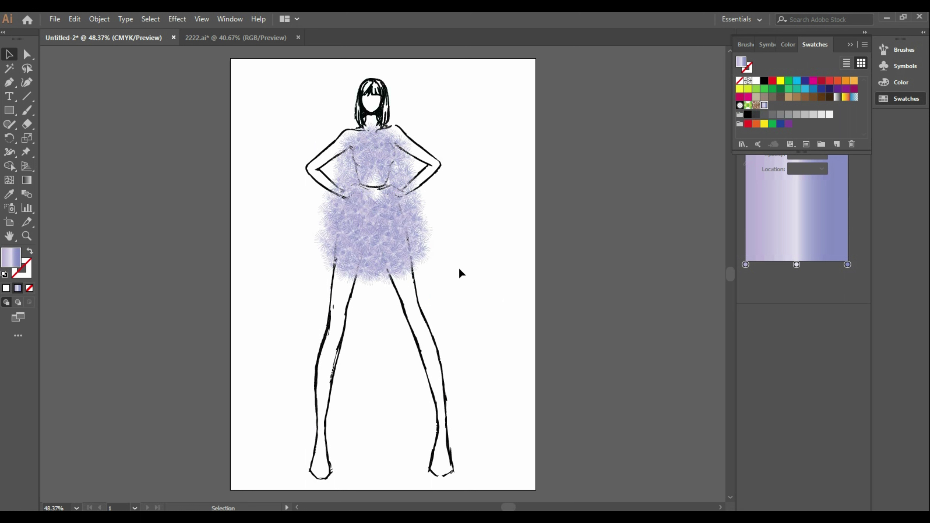
left_click(403, 262)
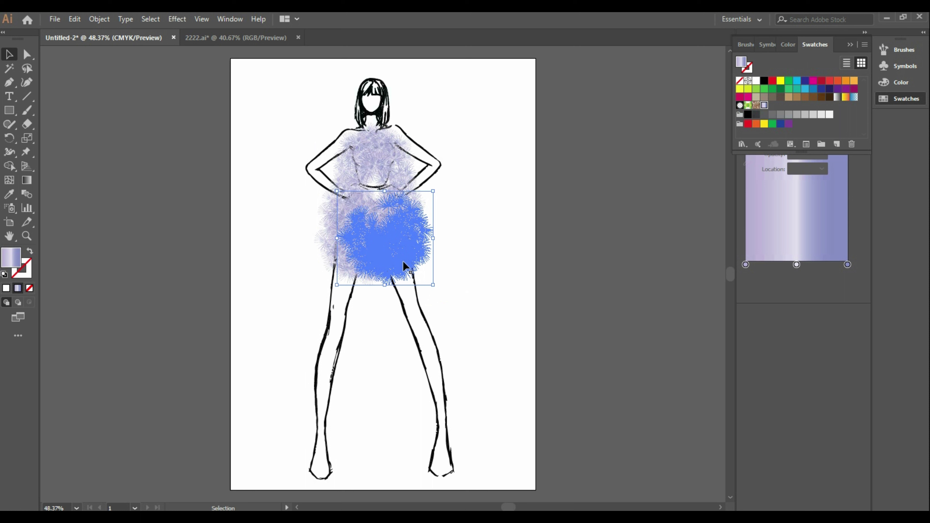
Step: Draw a curved Pen path from the waist down the left side to the hem and back to the waist
left_click(9, 82)
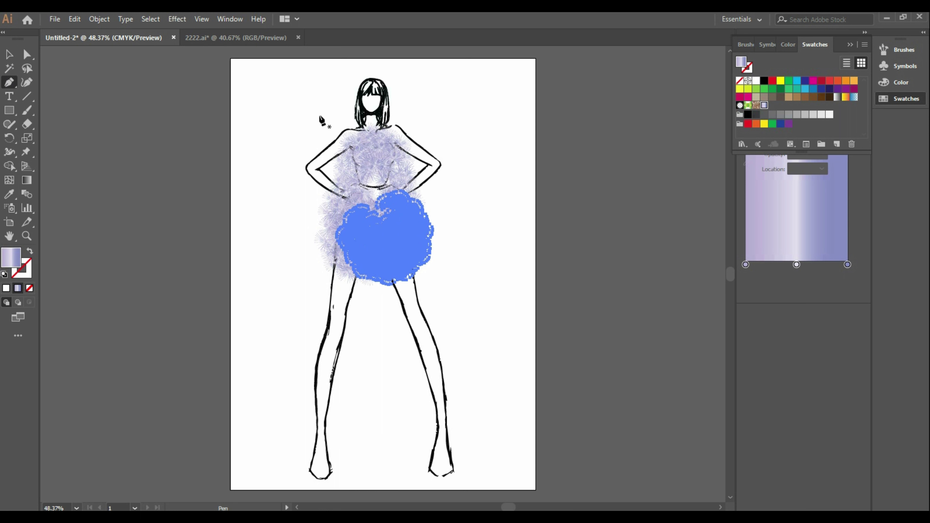
left_click(362, 185)
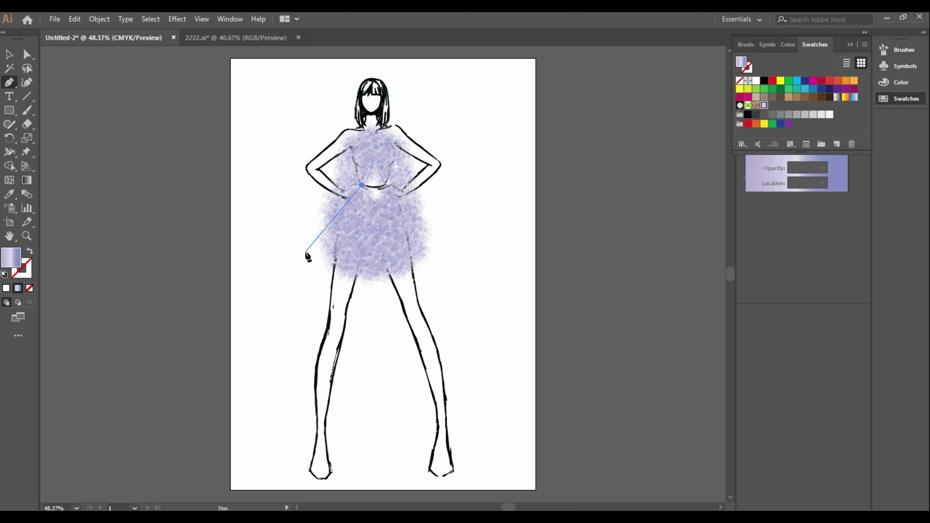
left_click_drag(301, 236, 293, 268)
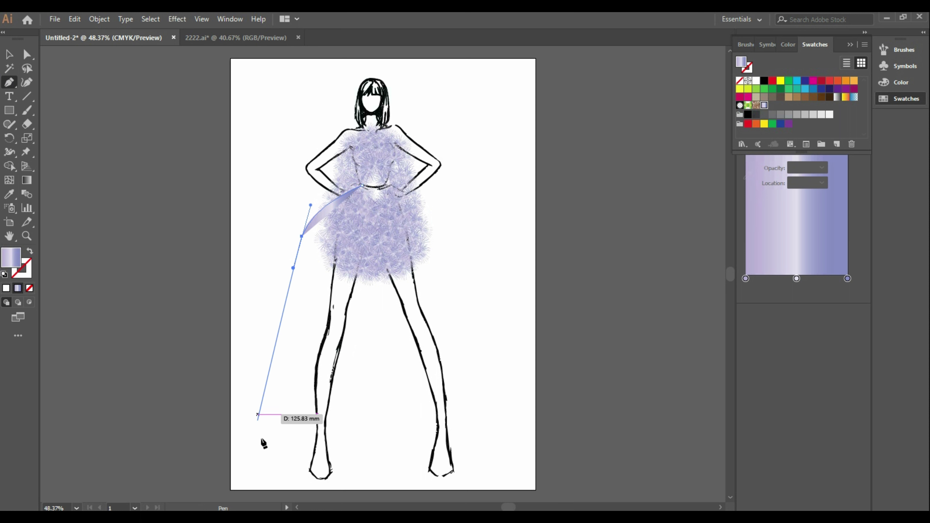
left_click_drag(250, 367, 266, 460)
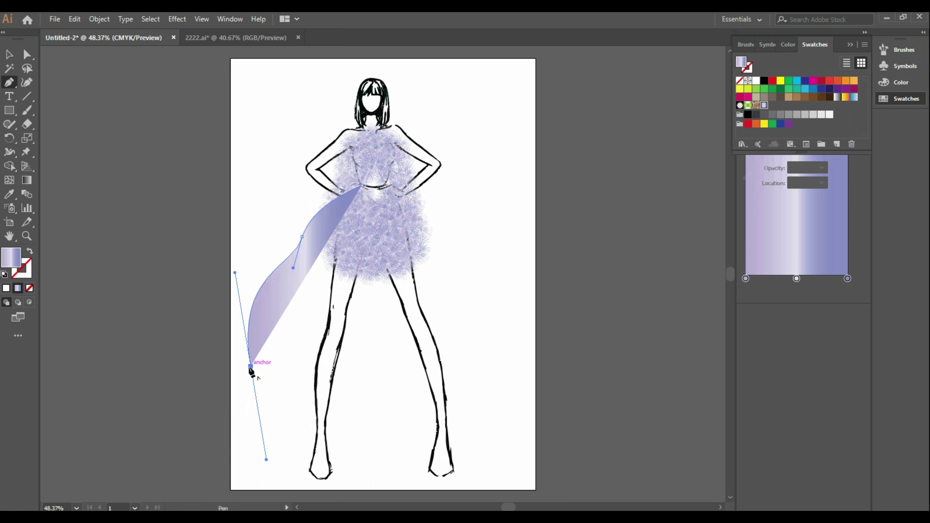
left_click(251, 367)
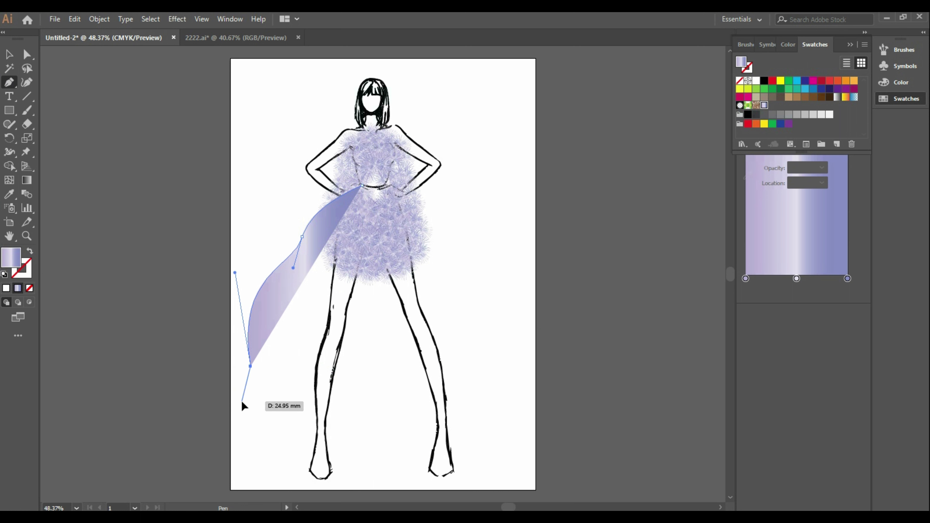
left_click_drag(242, 401, 253, 432)
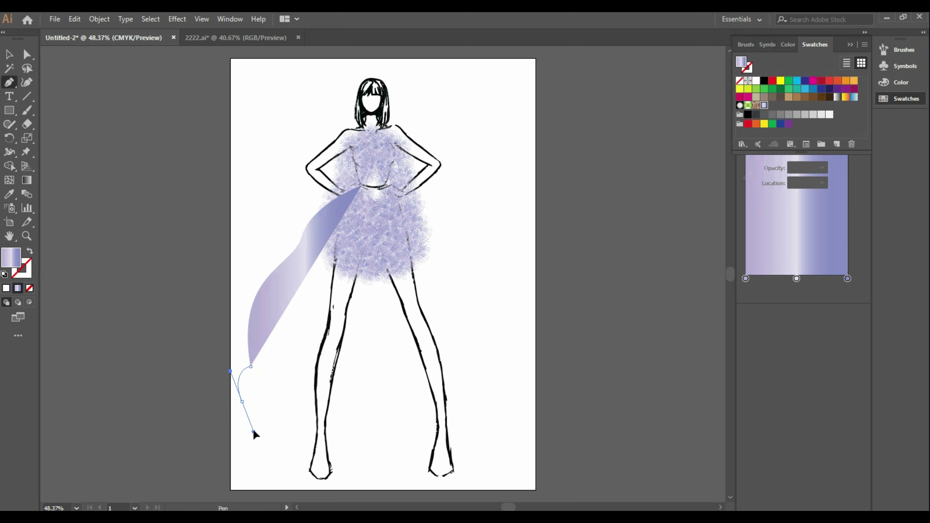
mouse_move(243, 480)
left_mouse_down()
mouse_move(228, 483)
mouse_move(237, 496)
left_mouse_up()
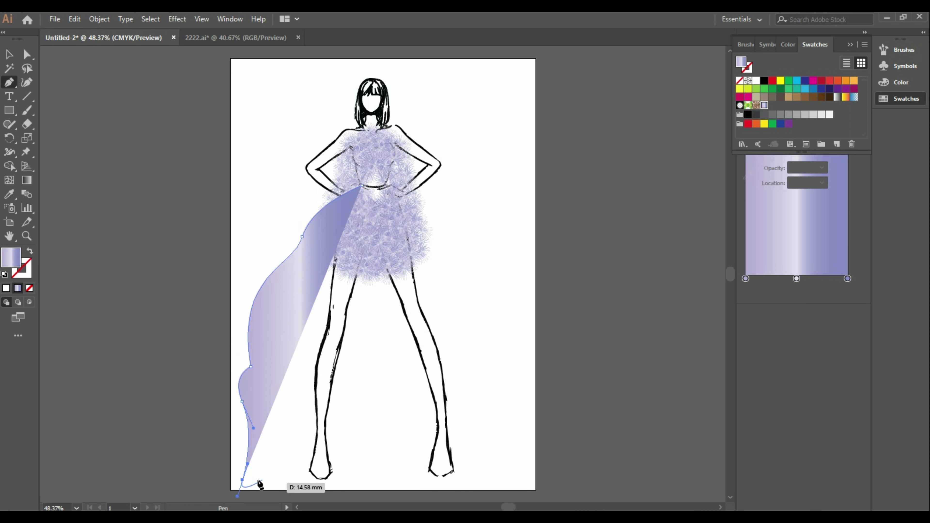
left_click(374, 483)
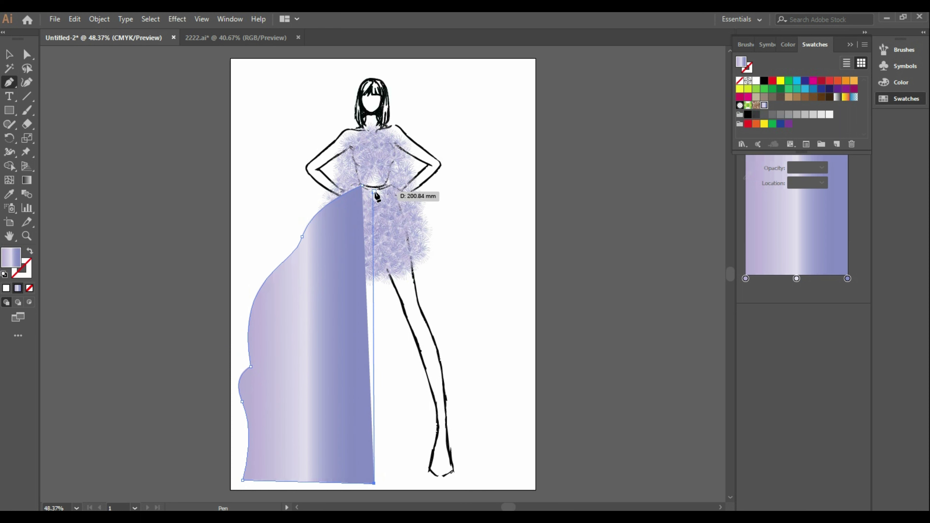
left_click(373, 187)
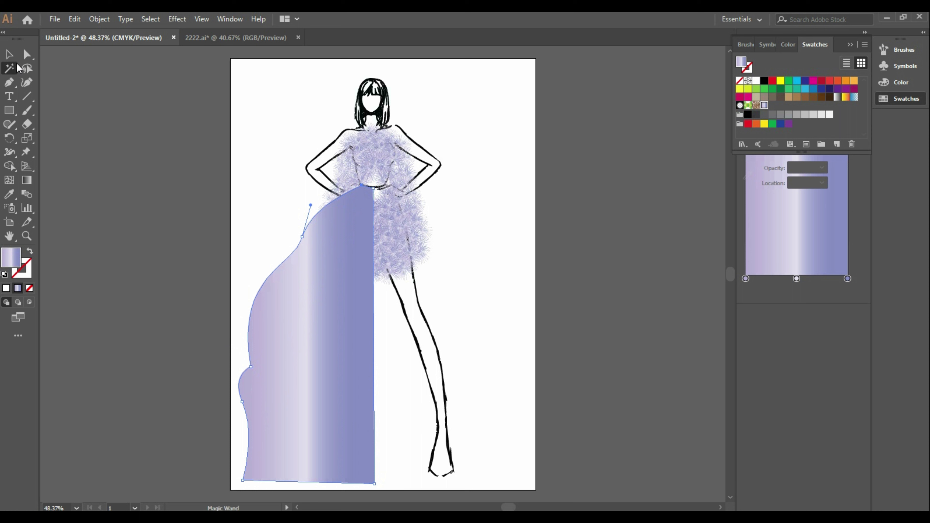
Step: Copy and paste the left skirt half, then bring up the duplicate's context menu
left_click(10, 54)
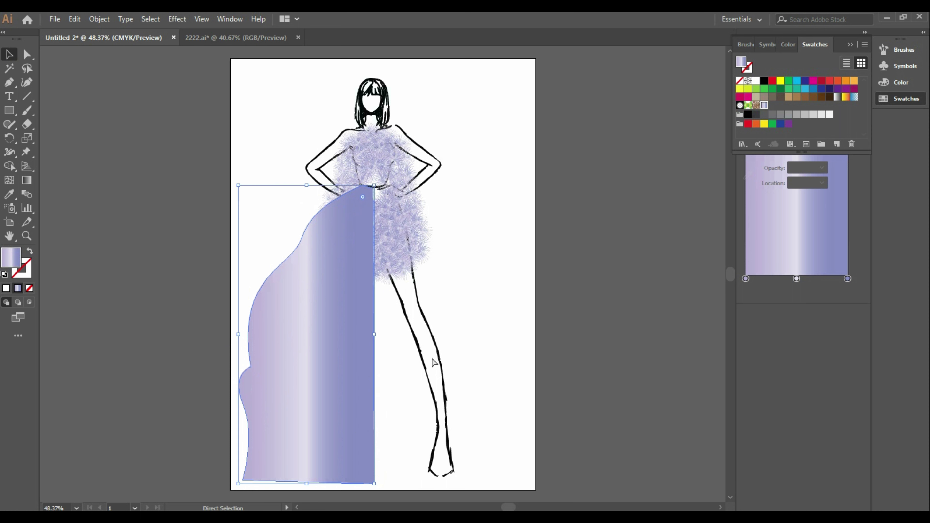
left_click(382, 292)
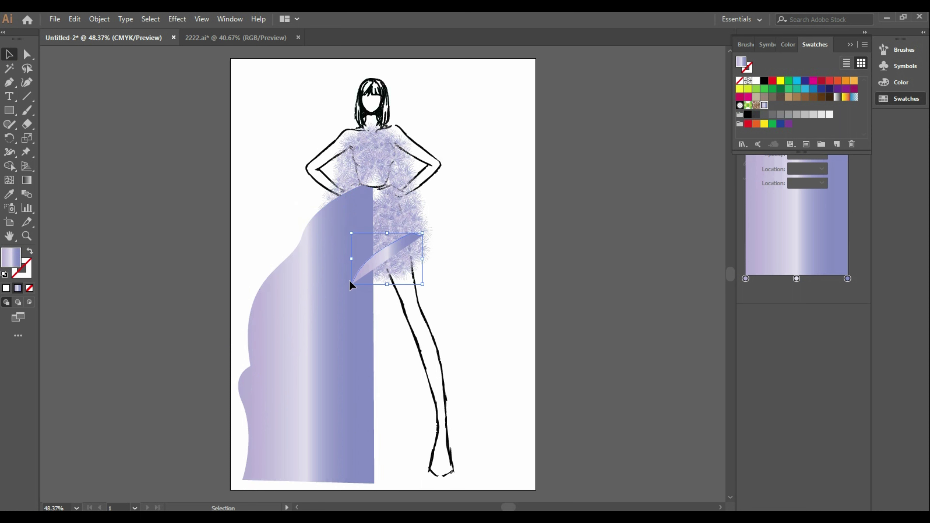
left_click(349, 346)
key("ctrl+c")
key("ctrl+v")
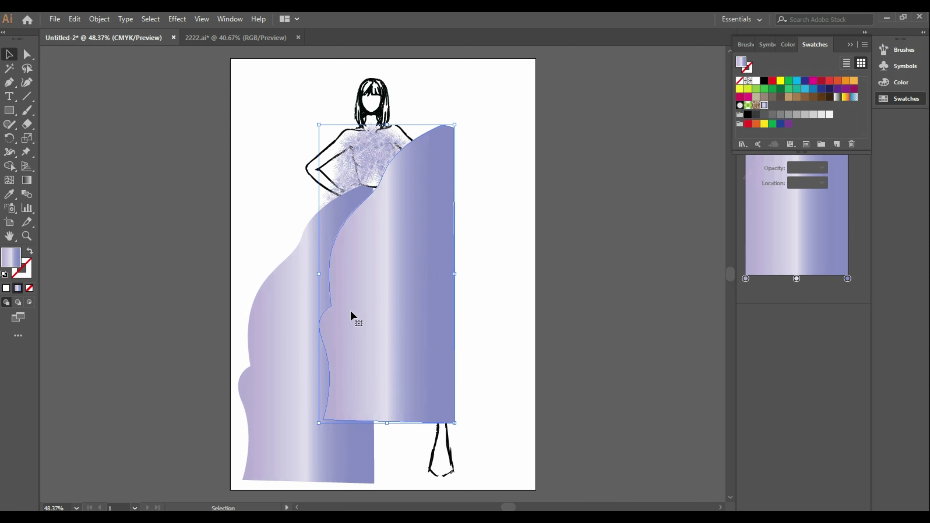
right_click(386, 292)
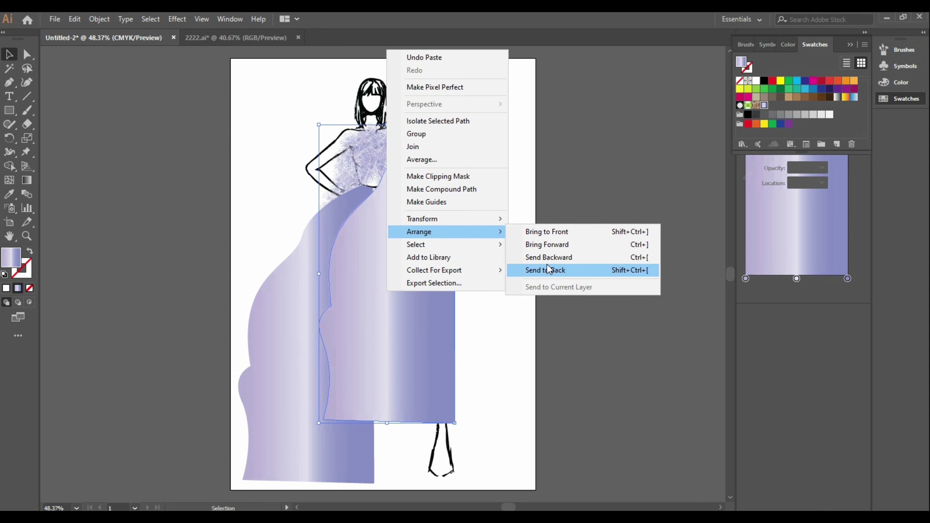
Step: Reflect the copy across the vertical axis and move it to the right side
mouse_move(422, 218)
left_click(520, 262)
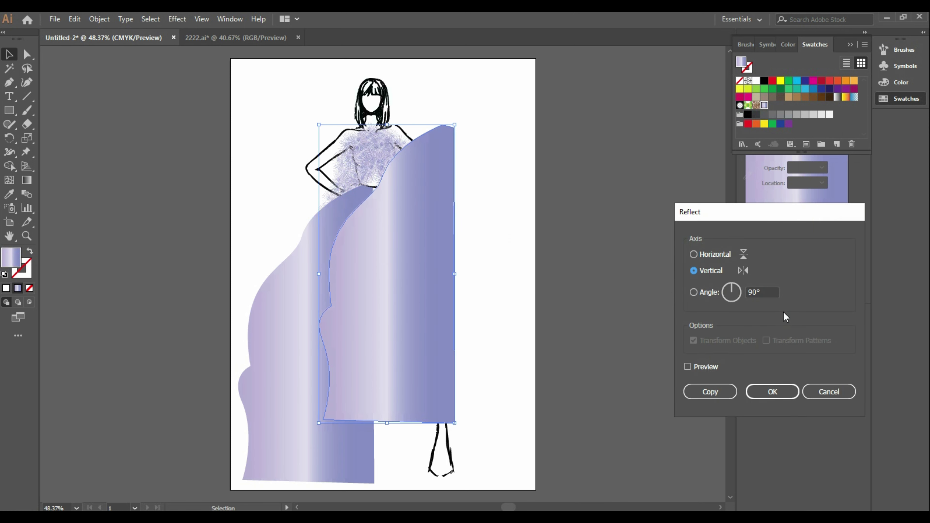
left_click(772, 391)
left_click_drag(405, 288, 460, 351)
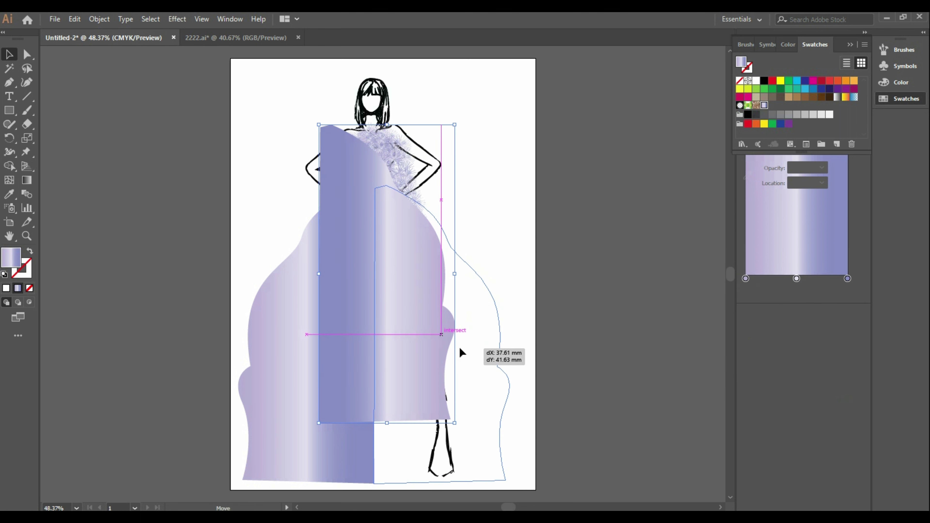
left_click_drag(460, 353, 460, 353)
Step: Nudge the right half down and left to meet the seam, then select both halves
key("Down")
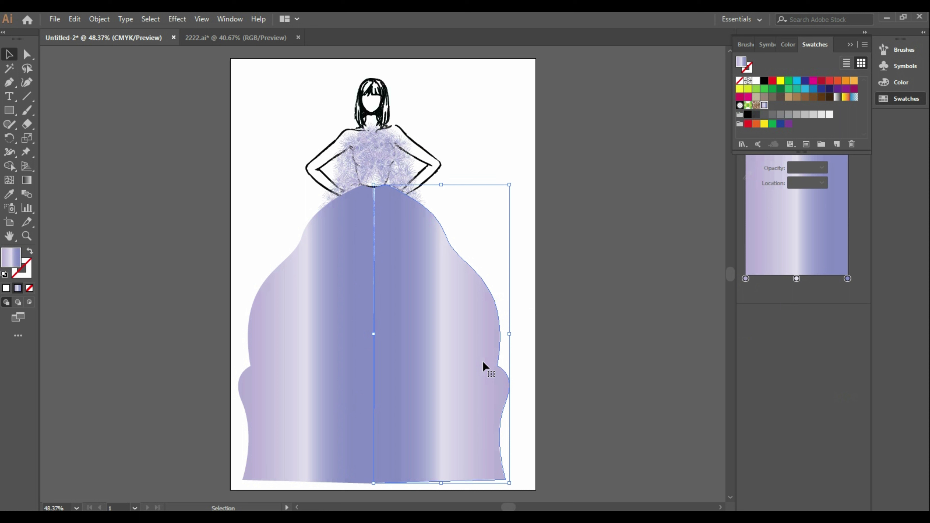
key("Down")
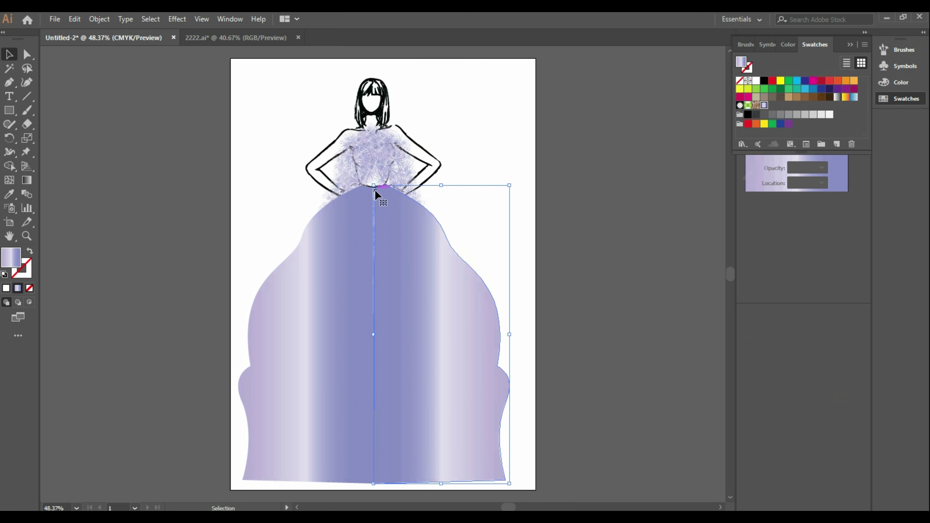
key("Left")
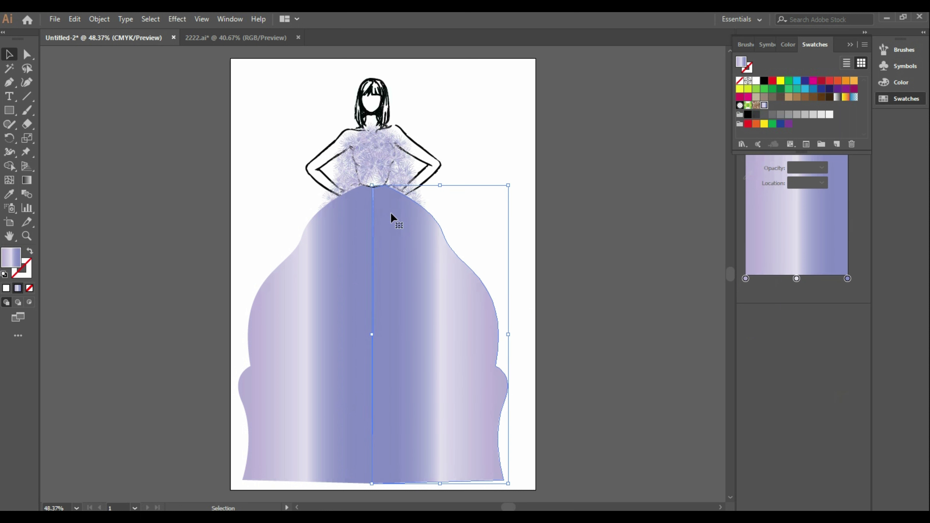
key("Left")
key("Left")
key("Down")
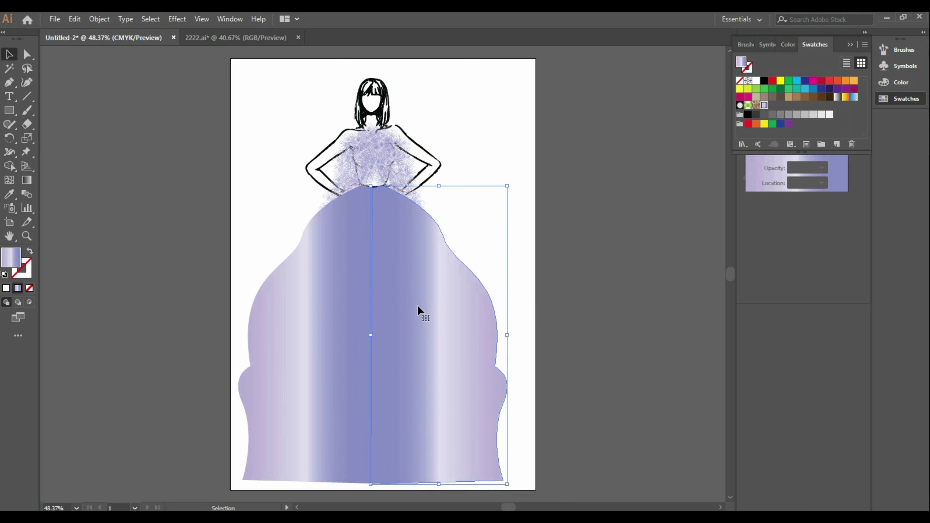
left_click(333, 353, "shift")
Step: Group both skirt halves, fill them with beige #D6CCBD and send them to the back
right_click(334, 355)
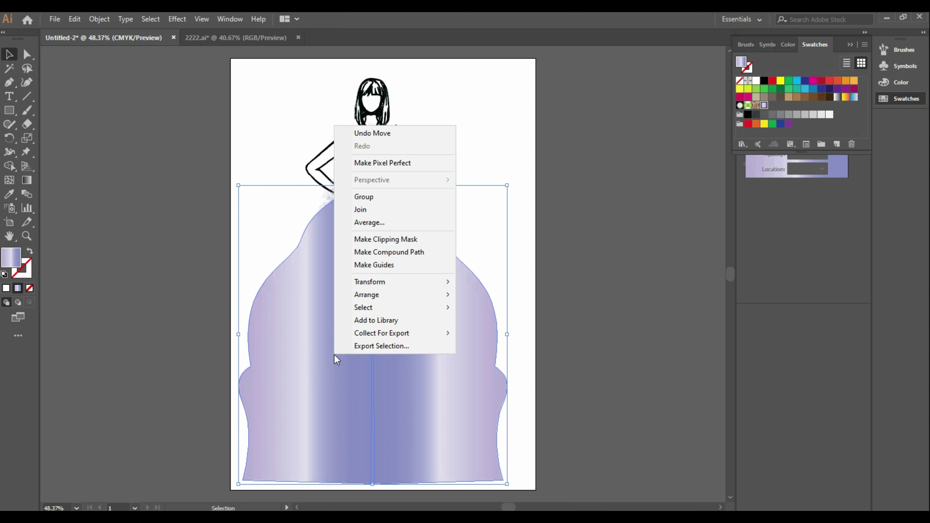
left_click(385, 200)
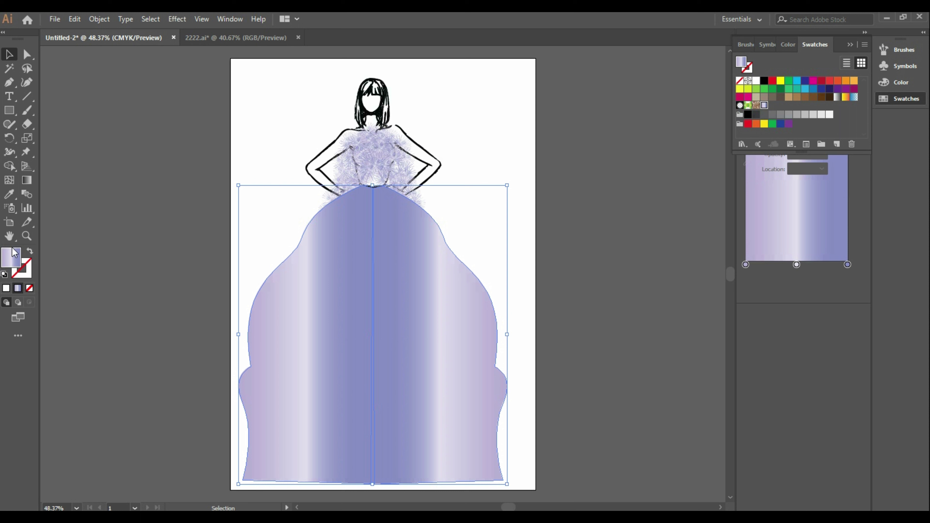
double_click(12, 258)
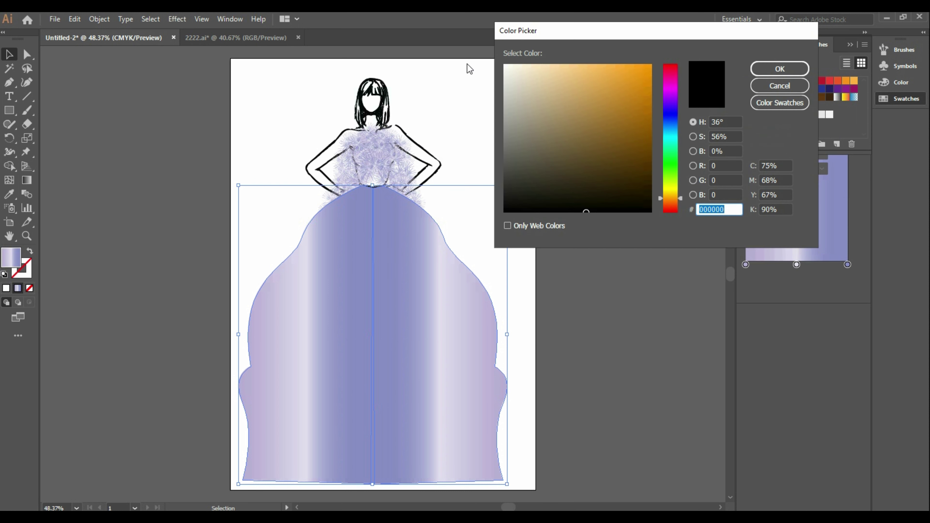
left_click_drag(527, 101, 523, 86)
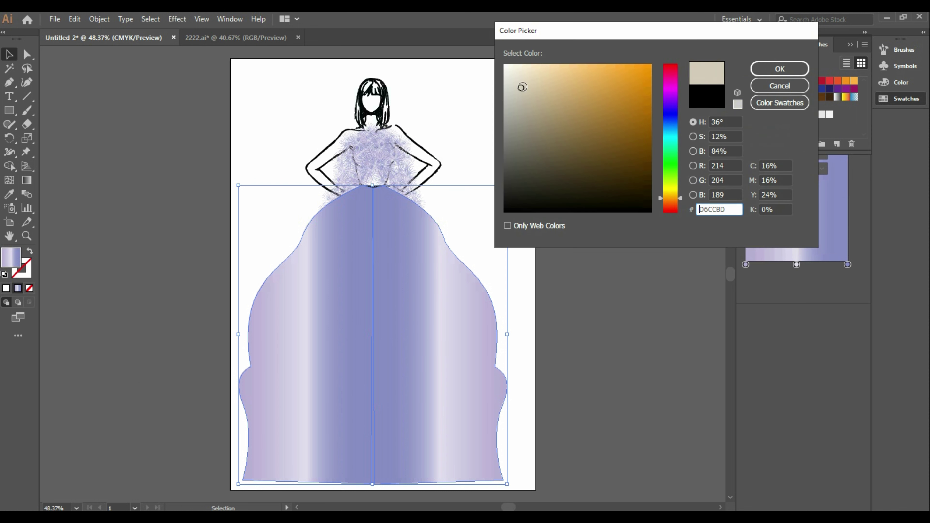
left_click(751, 73)
right_click(431, 309)
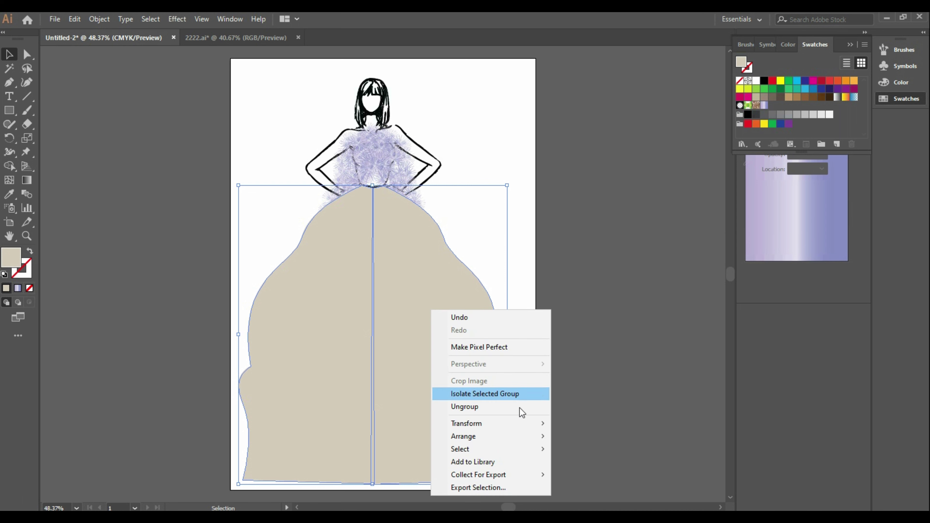
left_click(594, 477)
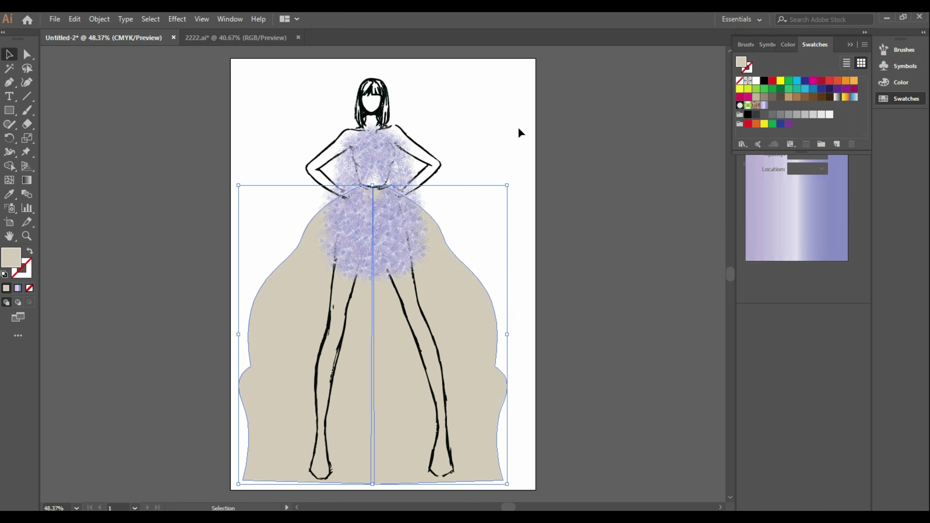
Step: Move a fur tuft to the lower-left hem and copy another to the skirt's lower right
left_click(469, 124)
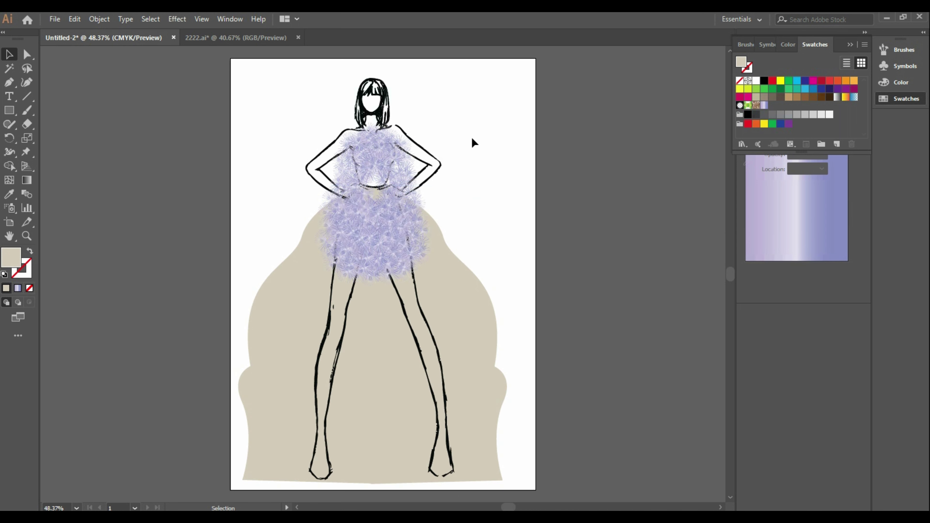
left_click(385, 252)
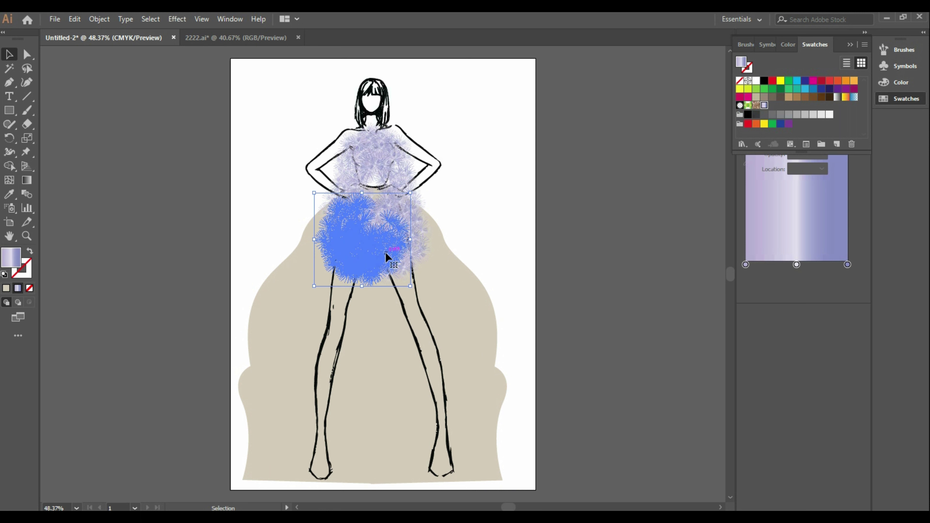
mouse_move(385, 252)
left_mouse_down()
mouse_move(317, 452)
mouse_move(317, 437)
left_mouse_up()
left_click(257, 236)
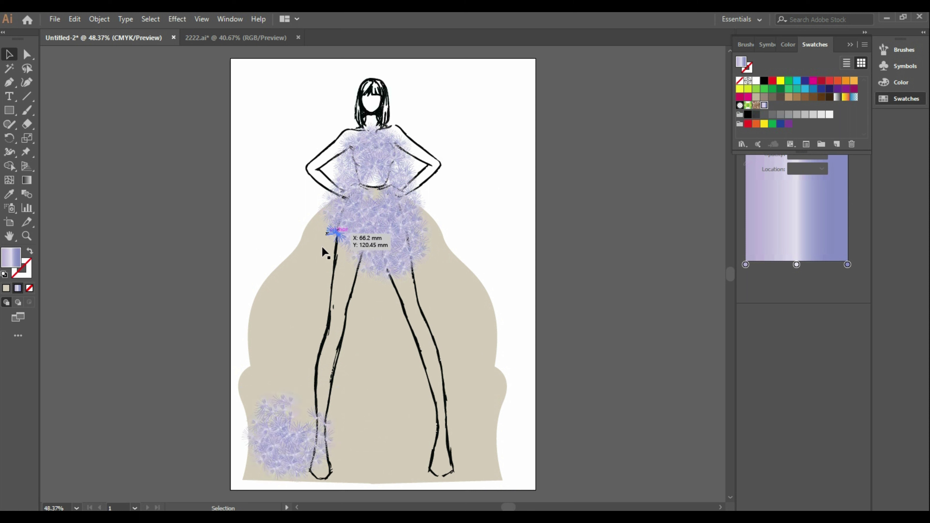
left_click_drag(414, 250, 475, 370)
Step: Select the beige skirt, toggle its stroke colour control, and reselect both halves
left_click(460, 287)
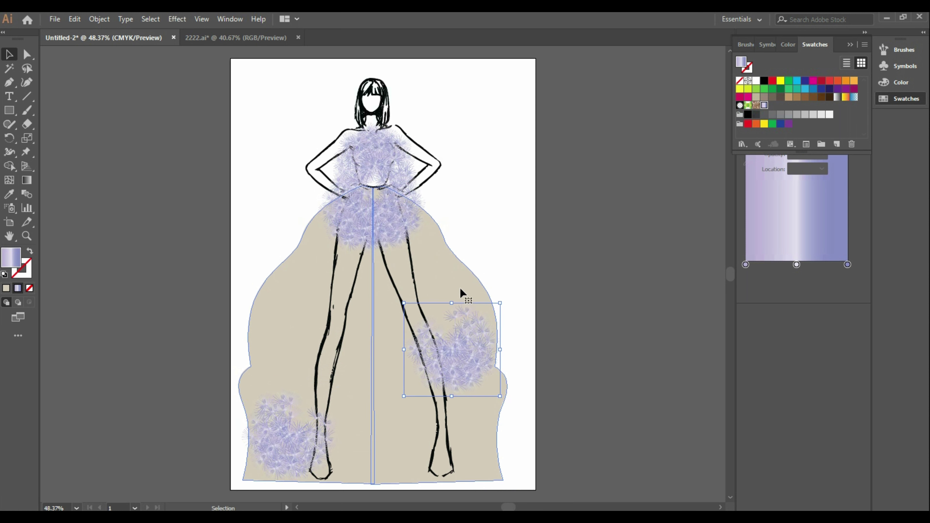
left_click(18, 272)
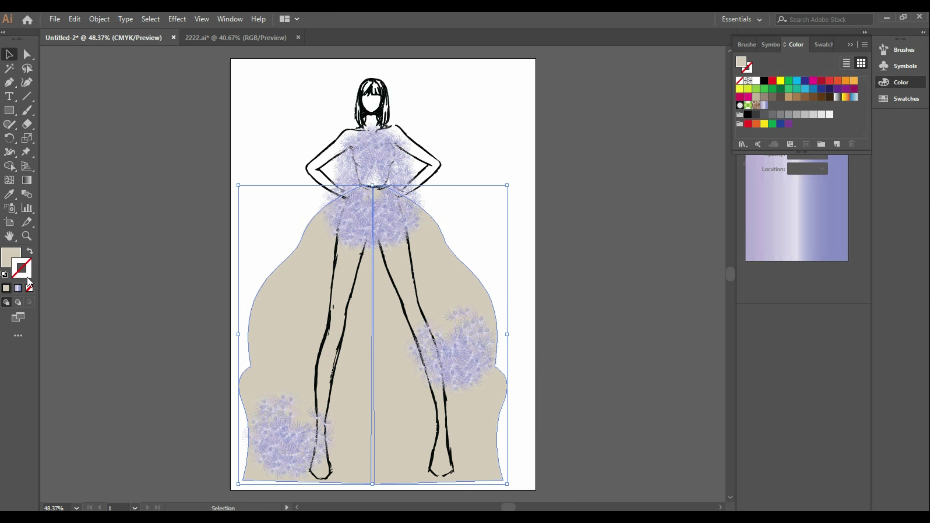
left_click(18, 288)
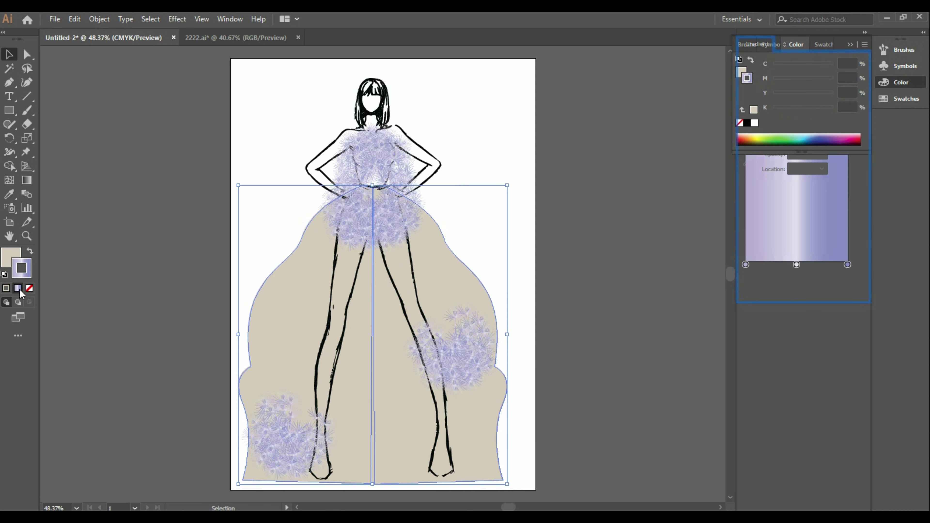
left_click(293, 118)
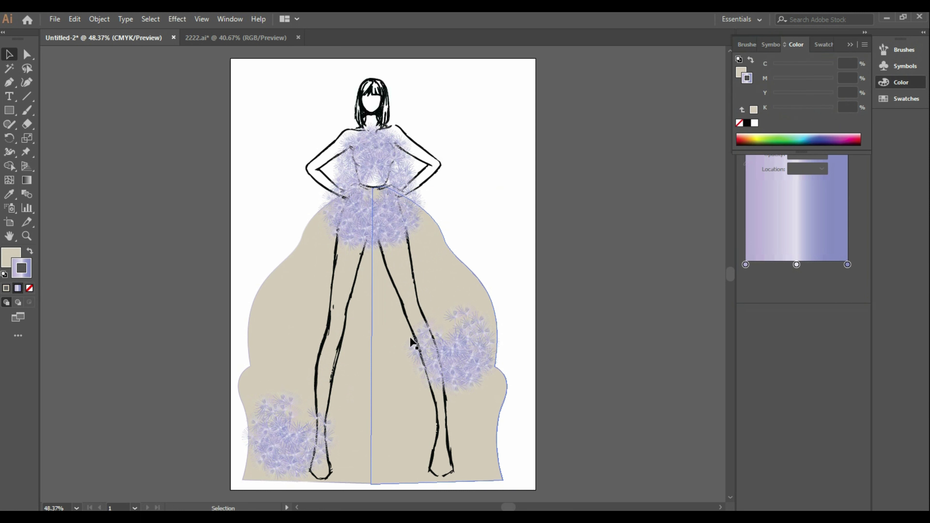
left_click(462, 287)
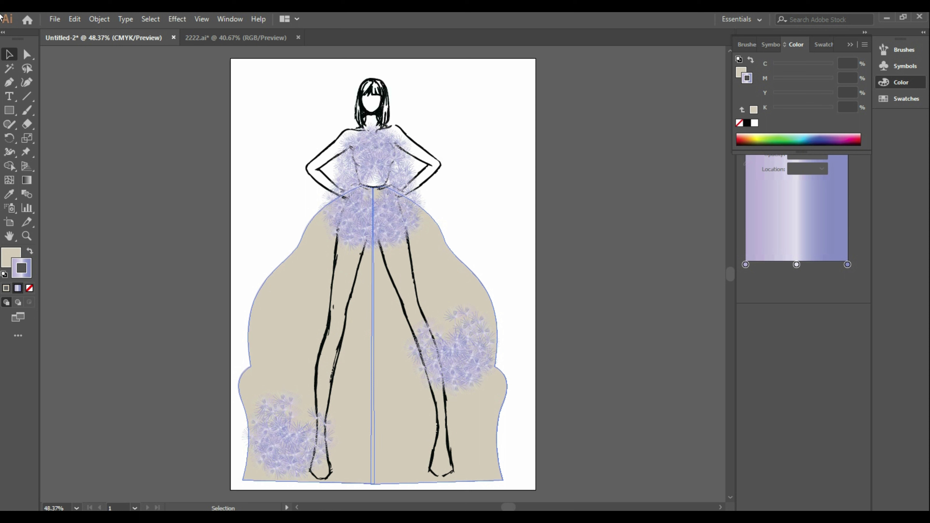
Step: Set the skirt halves' fill to None
key("ctrl+shift+b")
left_click(14, 253)
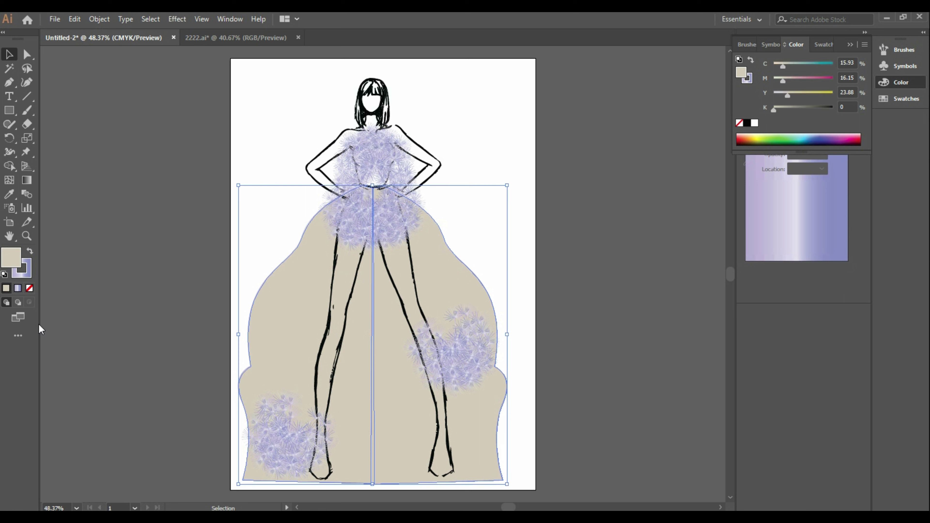
left_click(29, 290)
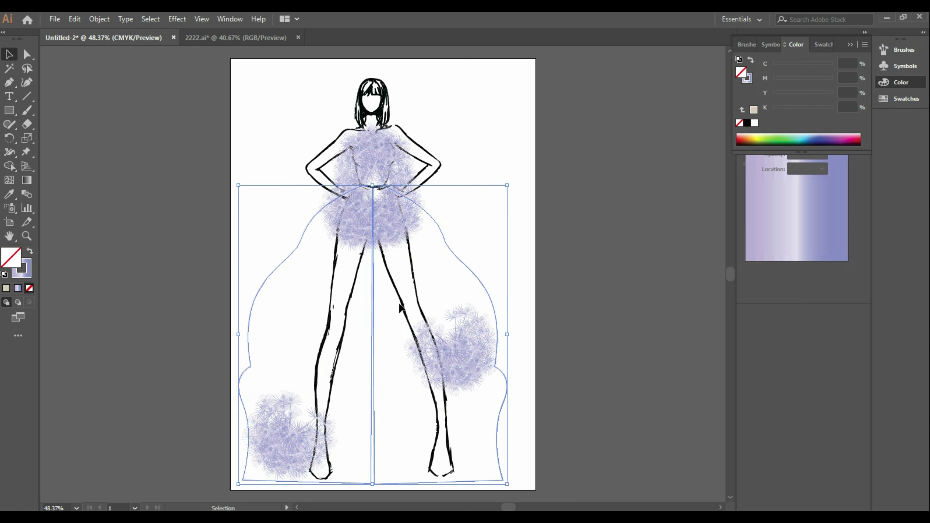
Step: Duplicate the feather cluster, enlarge it over the skirt's left side, and move a cluster to the waist
left_click(466, 365)
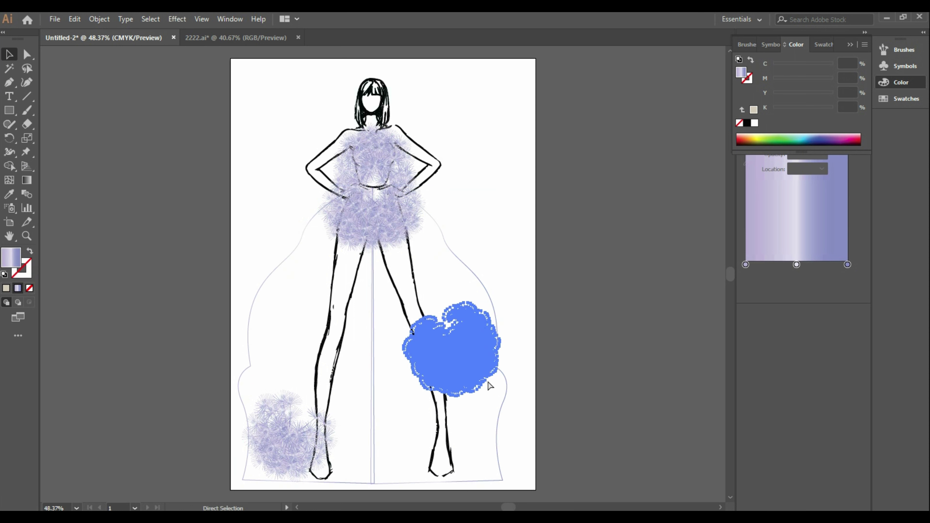
left_click_drag(493, 329, 426, 254)
left_click_drag(429, 319, 497, 384)
left_click_drag(453, 342, 368, 346)
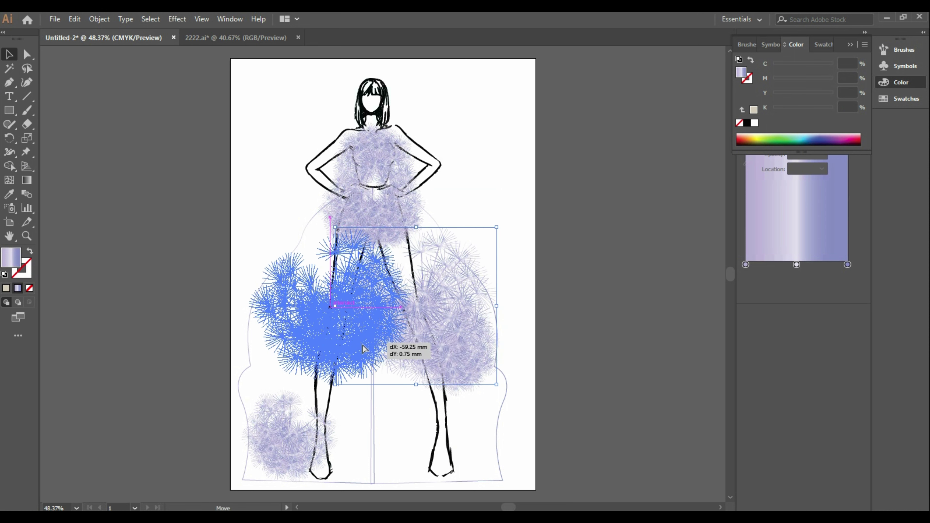
left_click_drag(367, 346, 357, 350)
left_click(524, 272)
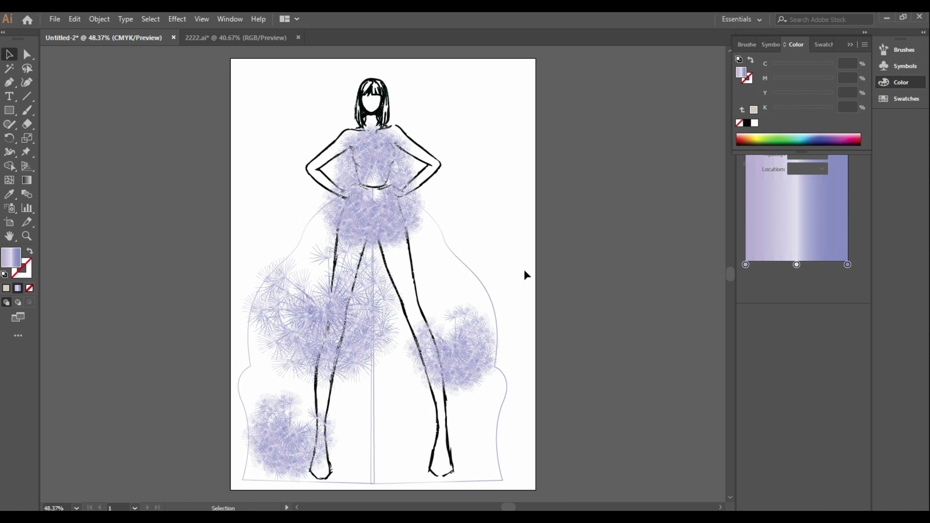
left_click_drag(386, 320, 371, 219)
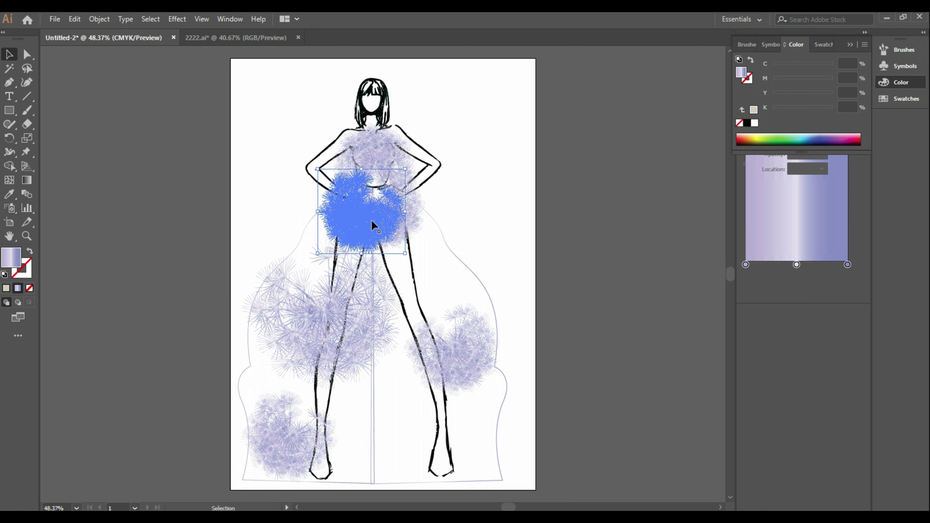
Step: Copy the large feather burst, rotate it about 37° and place it at the skirt's lower right
left_click(504, 165)
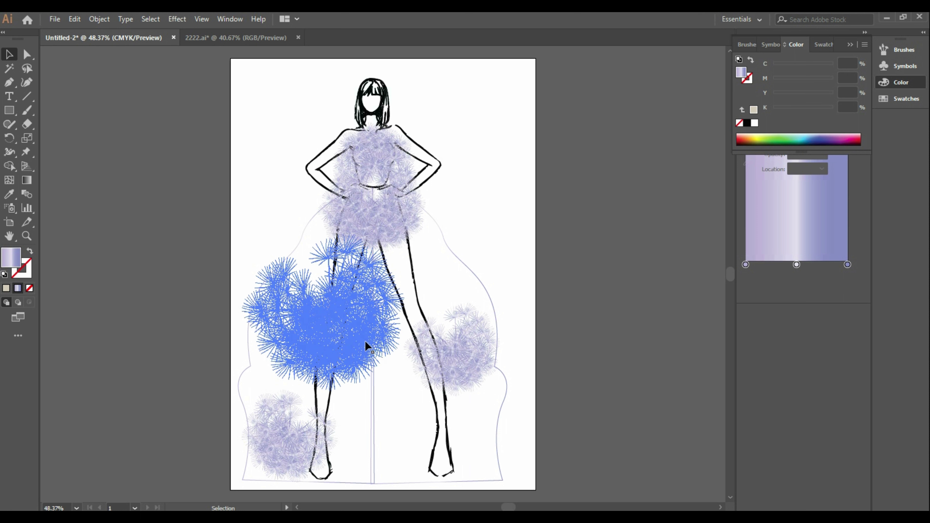
key("ctrl")
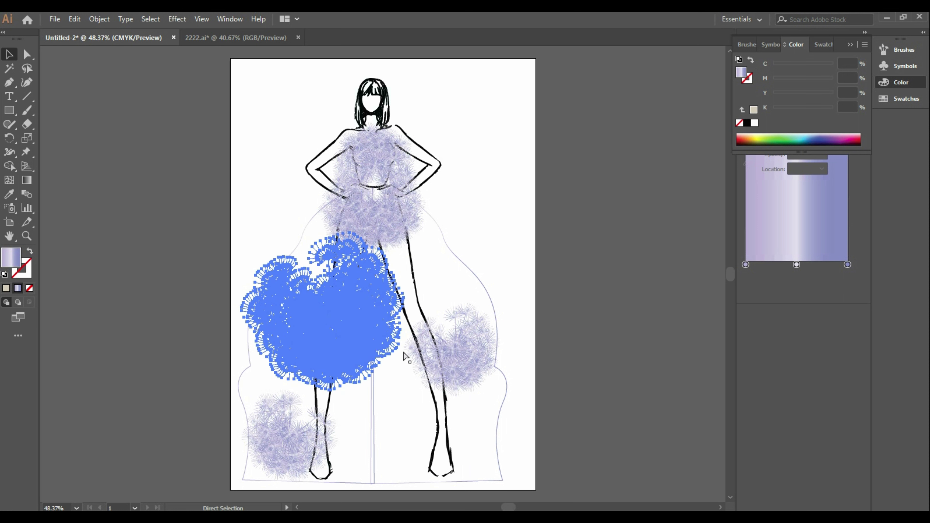
left_click_drag(396, 323, 458, 288)
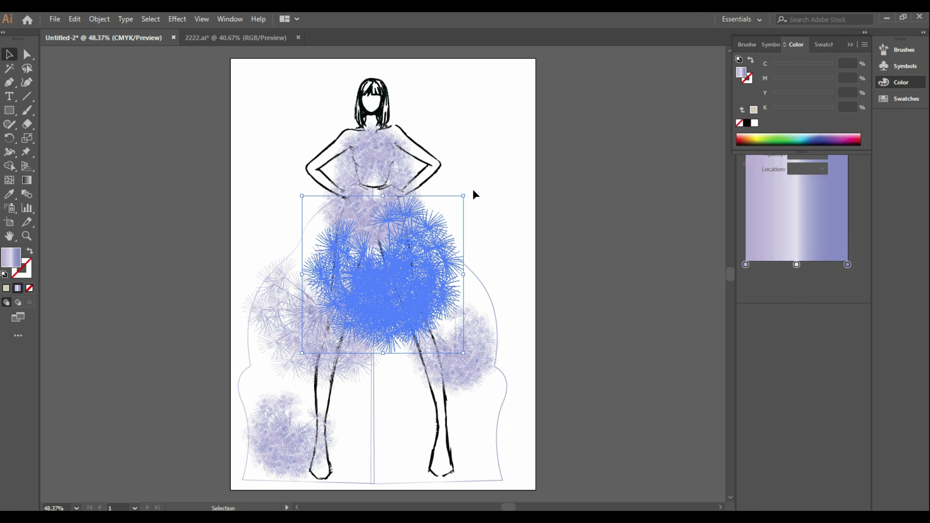
mouse_move(468, 191)
left_mouse_down()
mouse_move(422, 311)
mouse_move(465, 444)
left_mouse_up()
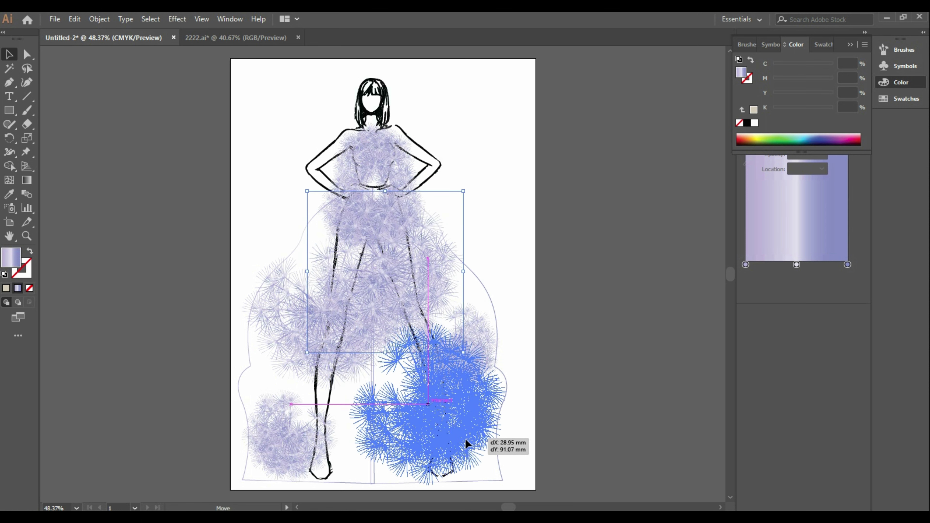
left_click_drag(466, 443, 479, 449)
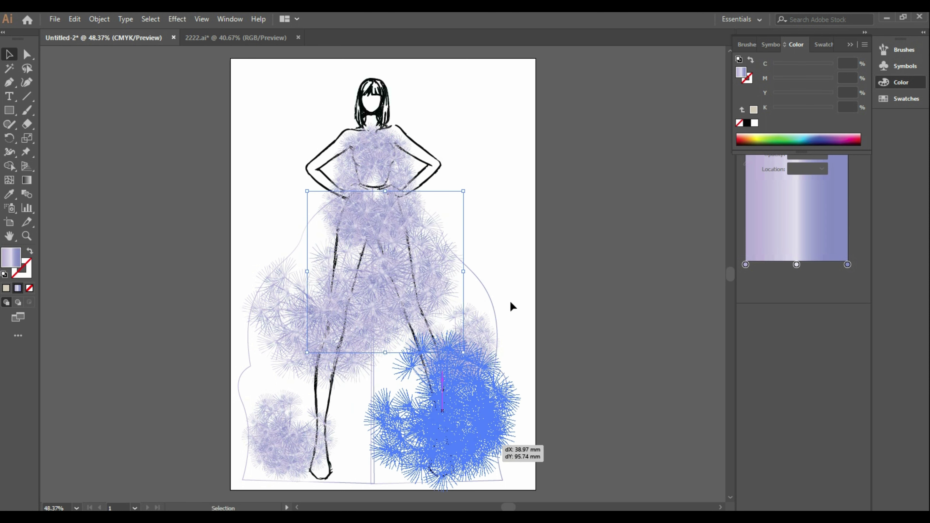
left_click(532, 338)
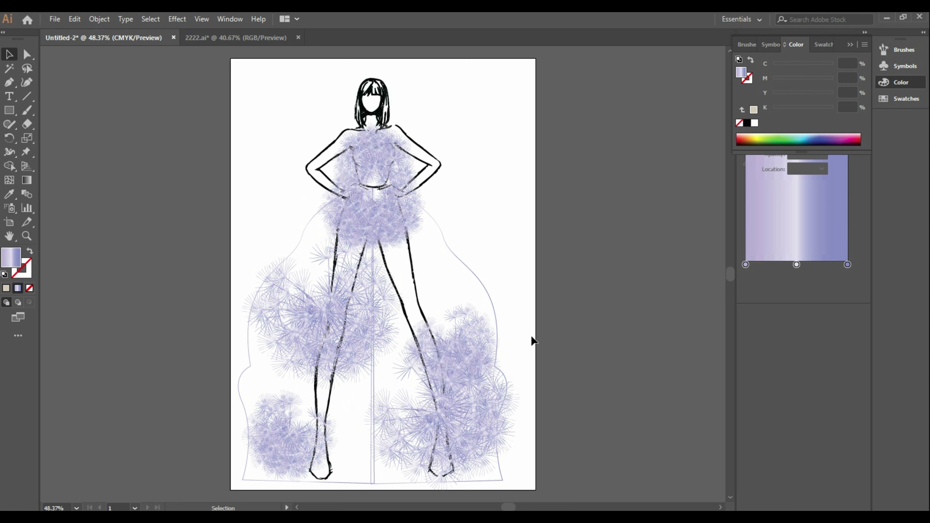
Step: Shrink the central hip feather cluster to 34.47 × 33.5 mm
left_click(472, 341)
left_click(481, 315)
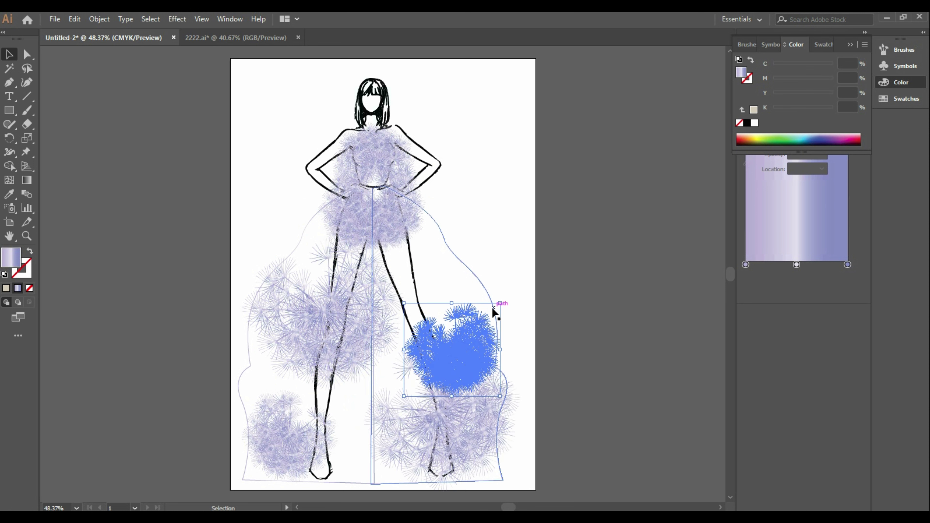
key("a")
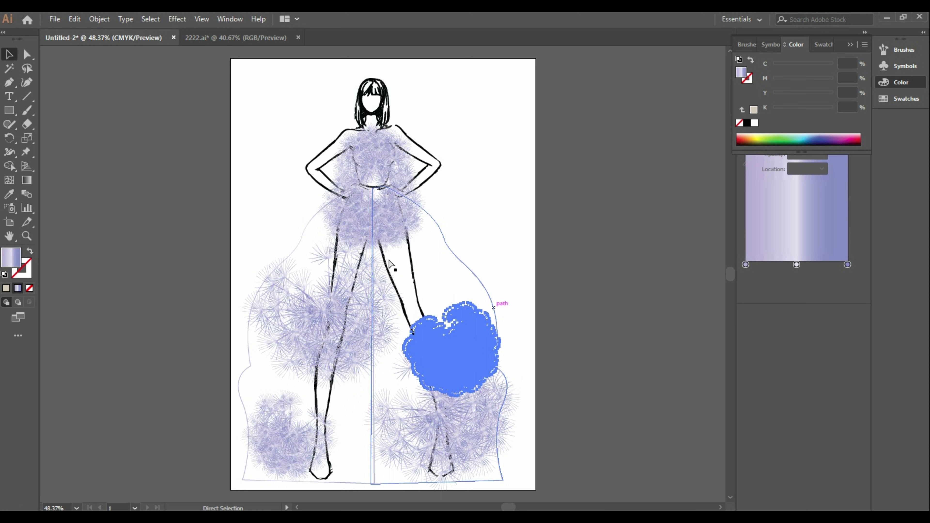
key("v")
left_click(370, 256)
left_click_drag(425, 304, 412, 293)
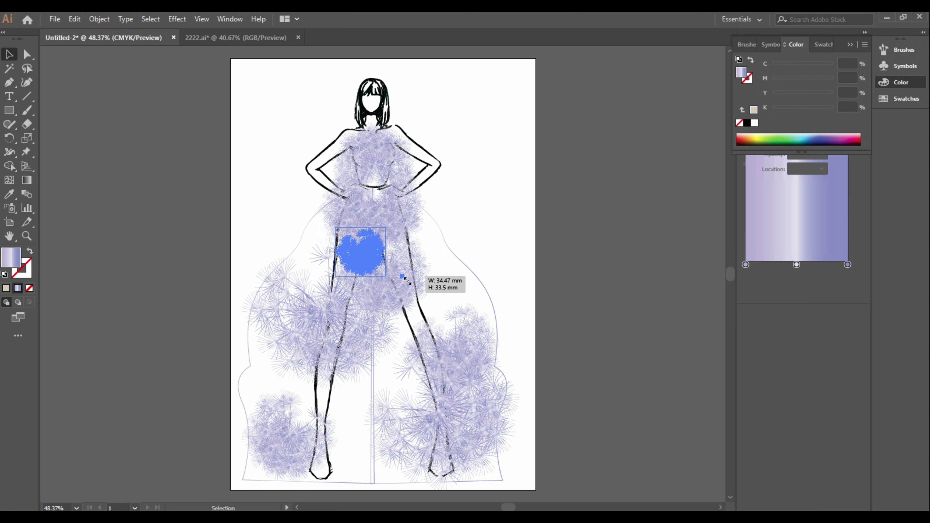
Step: Shrink a small feather cluster and, after trying other spots, move it to the right
mouse_move(412, 294)
left_mouse_down()
mouse_move(385, 276)
mouse_move(397, 409)
mouse_move(415, 399)
left_mouse_up()
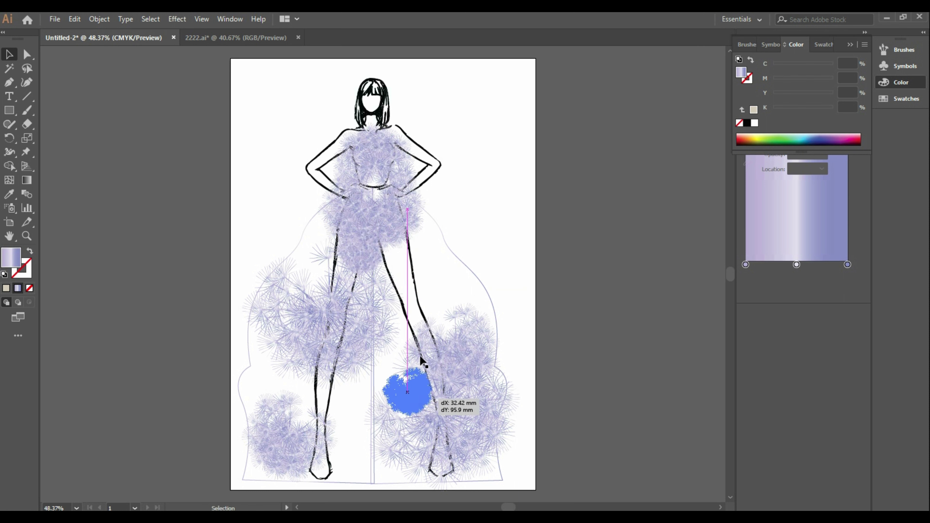
left_click_drag(484, 409, 483, 408)
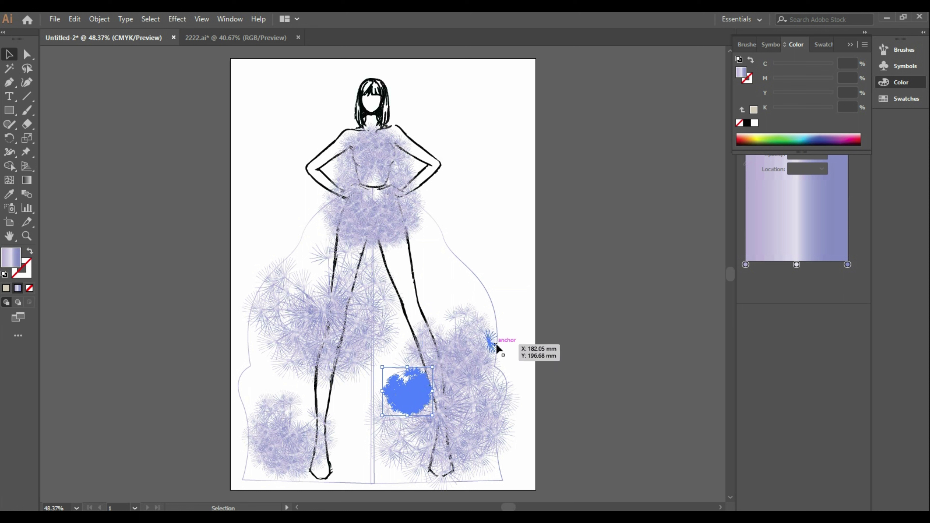
left_click(463, 369)
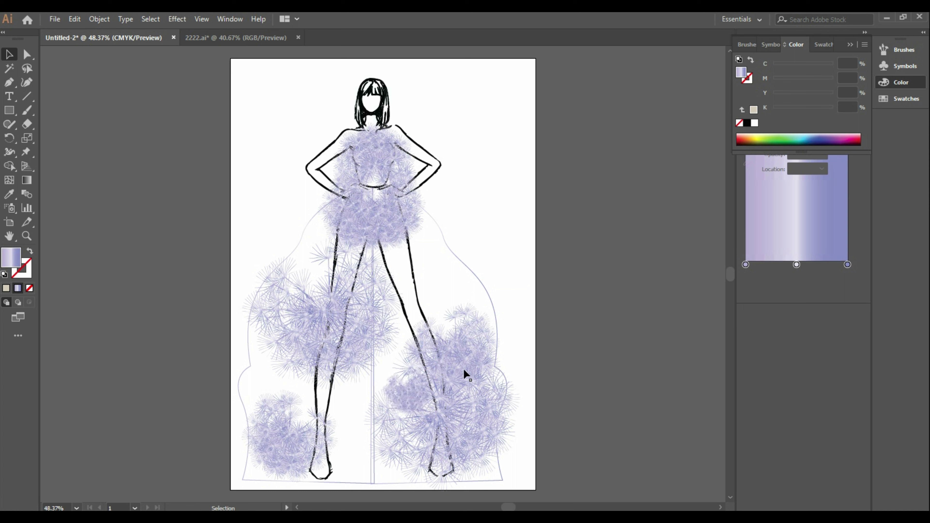
key("a")
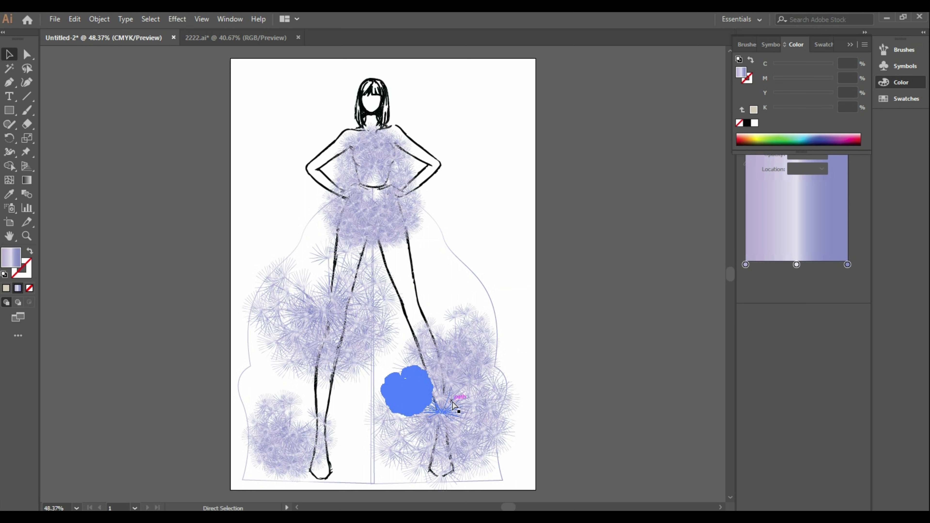
key("ctrl+z")
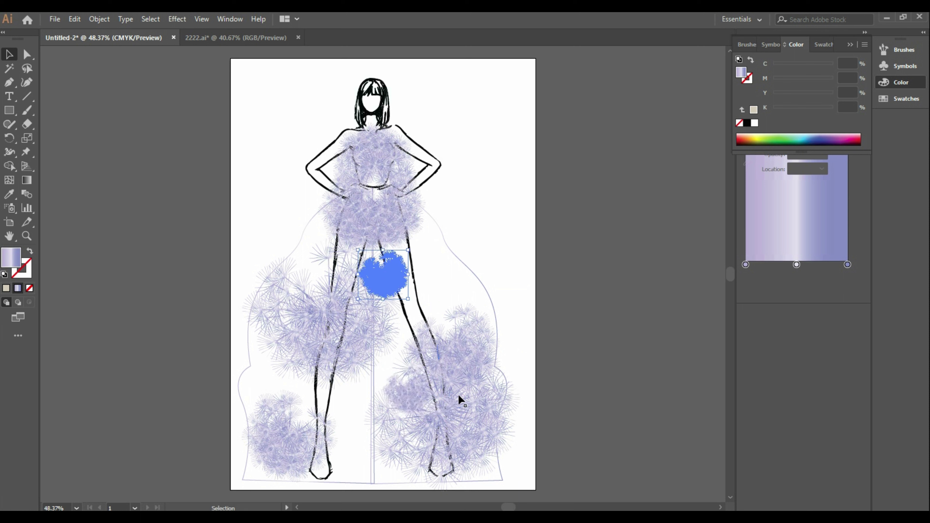
mouse_move(390, 277)
left_mouse_down()
mouse_move(330, 415)
mouse_move(316, 408)
left_mouse_up()
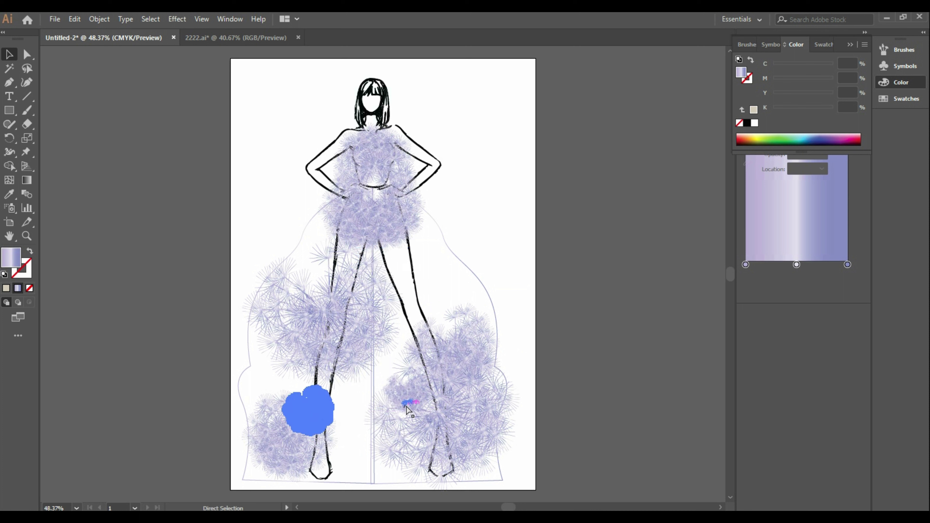
key("ctrl+z")
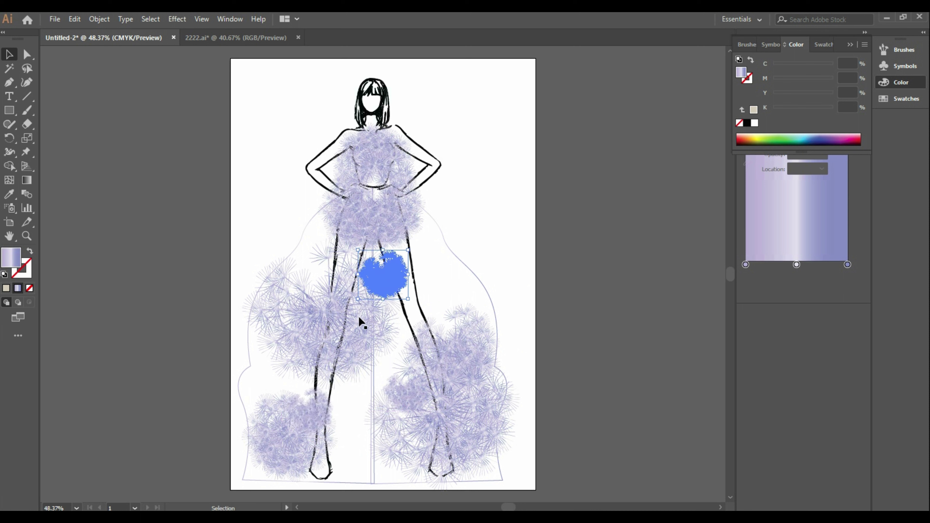
left_click_drag(384, 280, 516, 208)
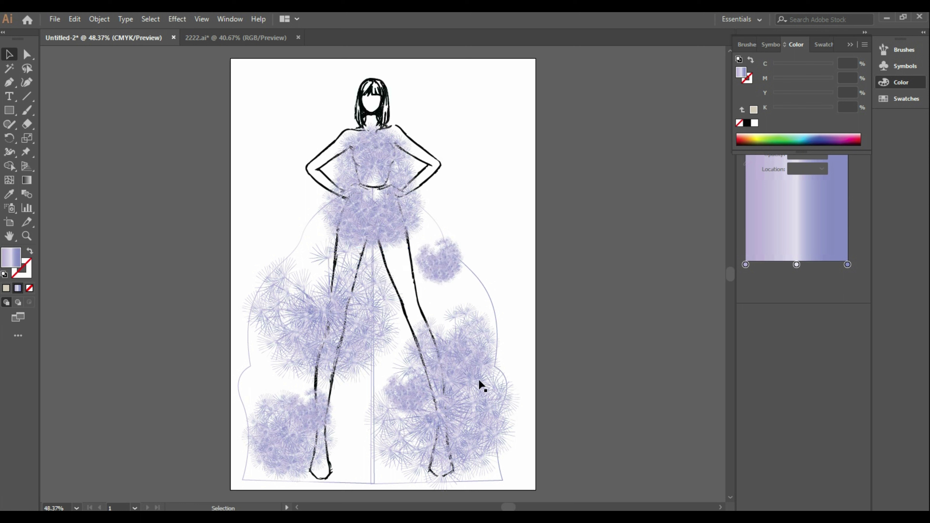
Step: Shrink a dandelion cluster to about 50 mm and shift clusters down toward the hem
left_click(474, 325)
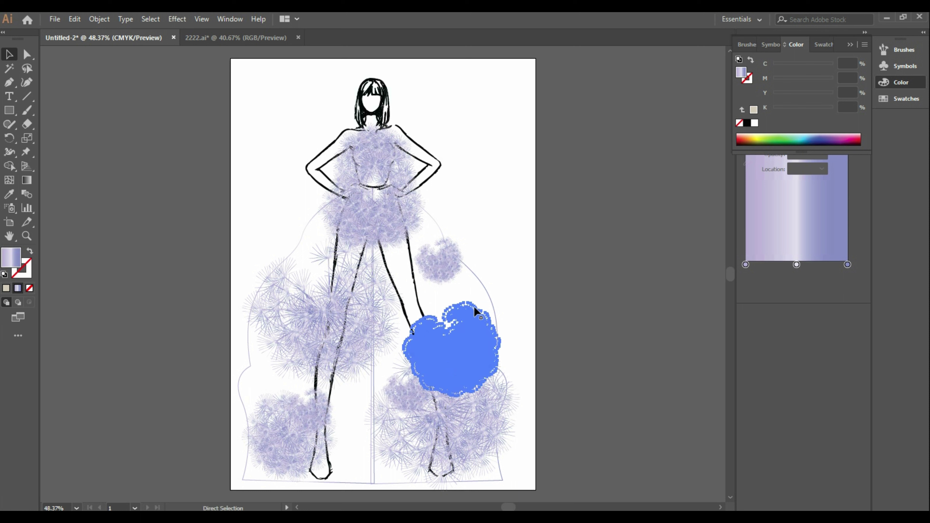
mouse_move(474, 306)
left_mouse_down()
mouse_move(385, 441)
mouse_move(420, 337)
mouse_move(430, 366)
mouse_move(385, 375)
left_mouse_up()
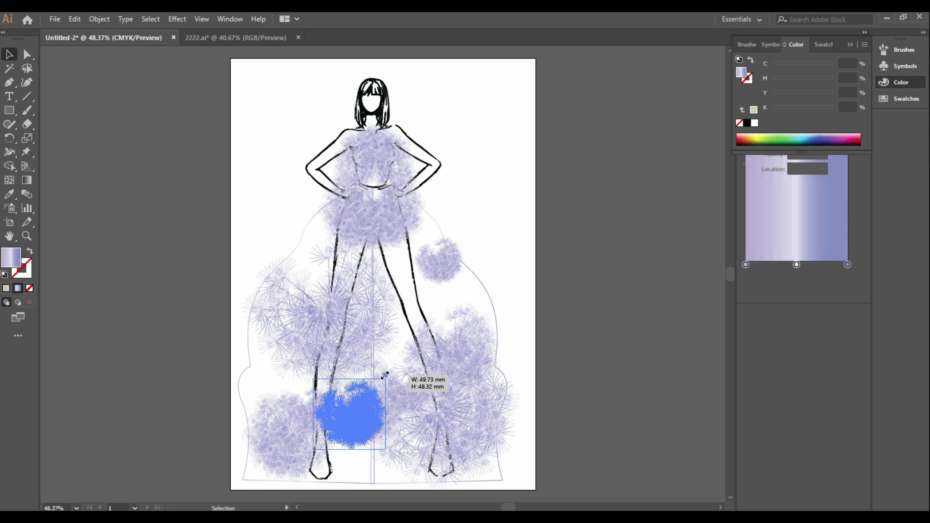
left_click_drag(358, 437, 368, 425)
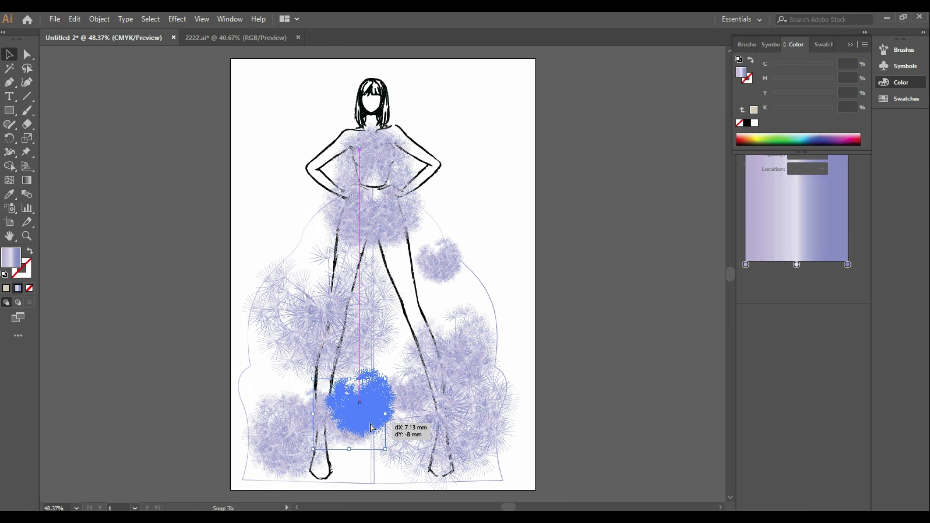
left_click(483, 262)
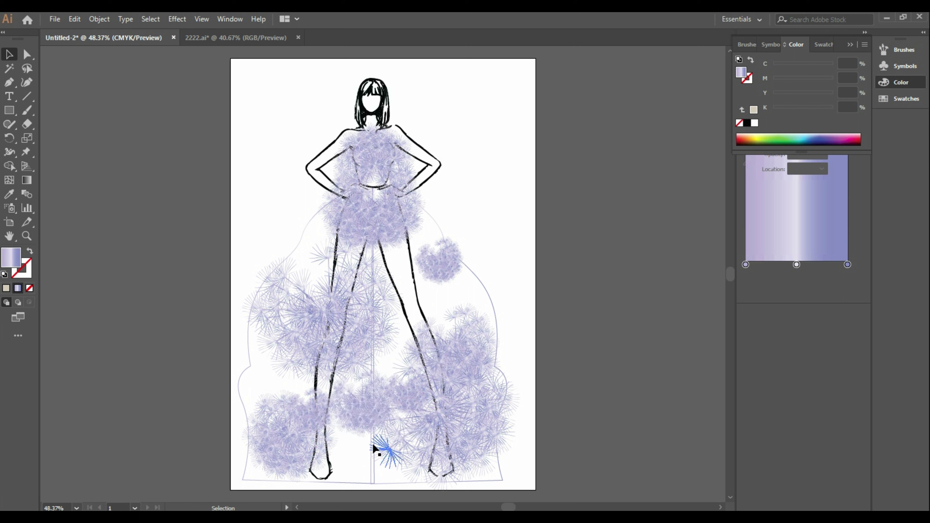
left_click_drag(311, 414, 359, 464)
left_click(457, 211)
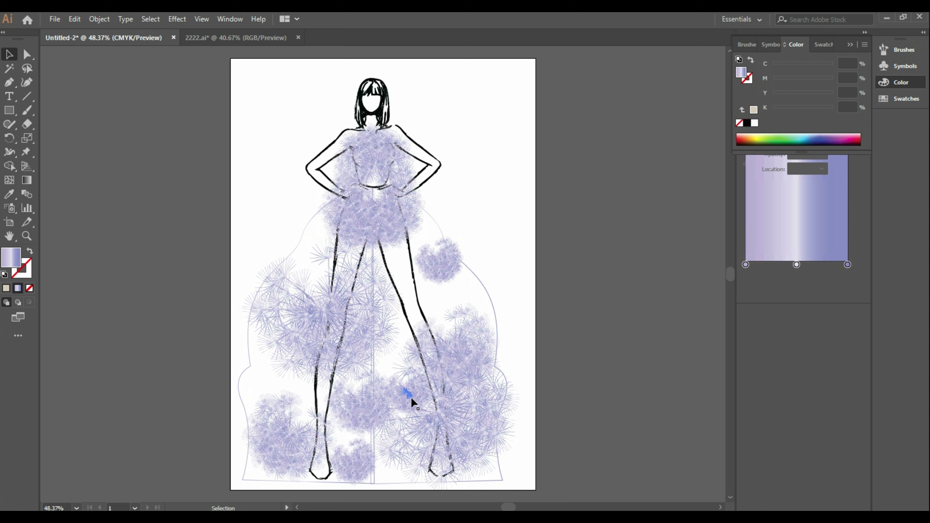
Step: Paste a copy of the lower-left feather cluster and rotate it into place
left_click(297, 441)
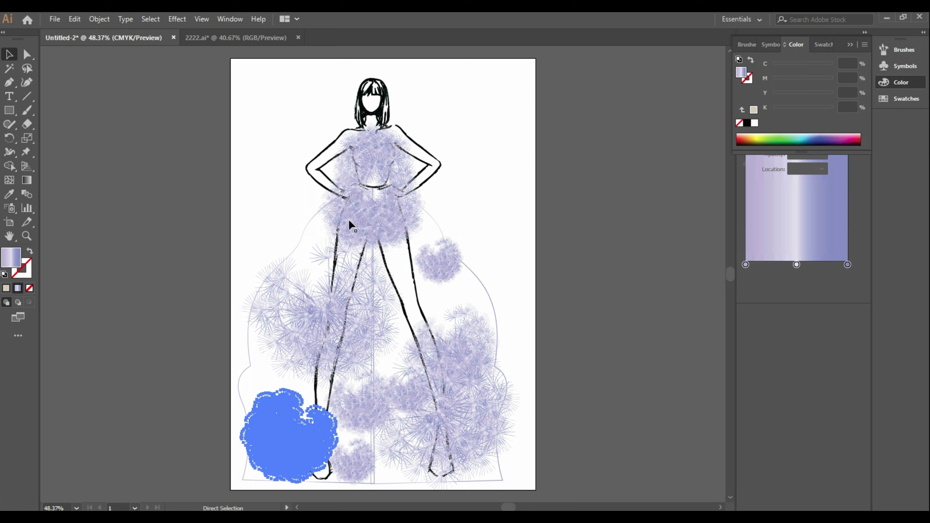
key("ctrl+v")
mouse_move(443, 225)
left_mouse_down()
mouse_move(402, 305)
mouse_move(339, 266)
mouse_move(346, 259)
left_mouse_up()
left_click(452, 168)
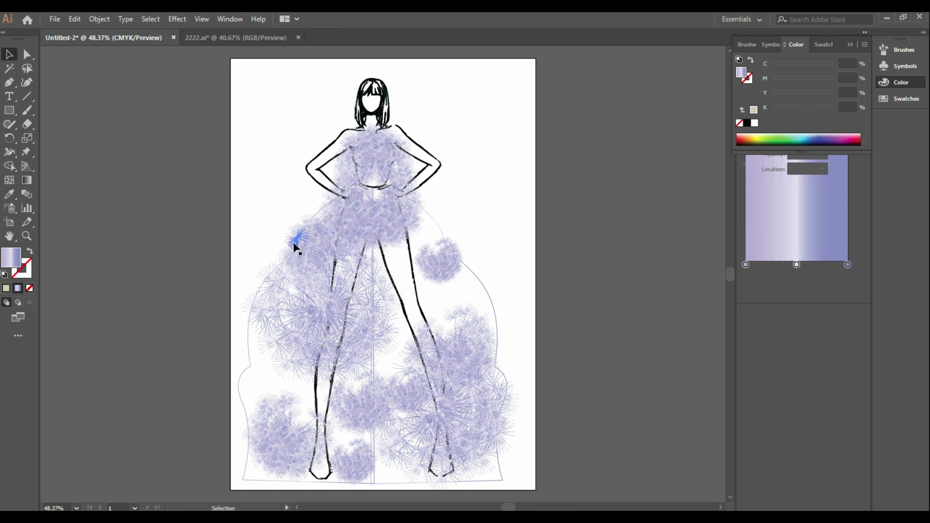
Step: Move a copy of the upper-left feather cluster to the skirt's left edge, unrotated
left_click(319, 242)
key("a")
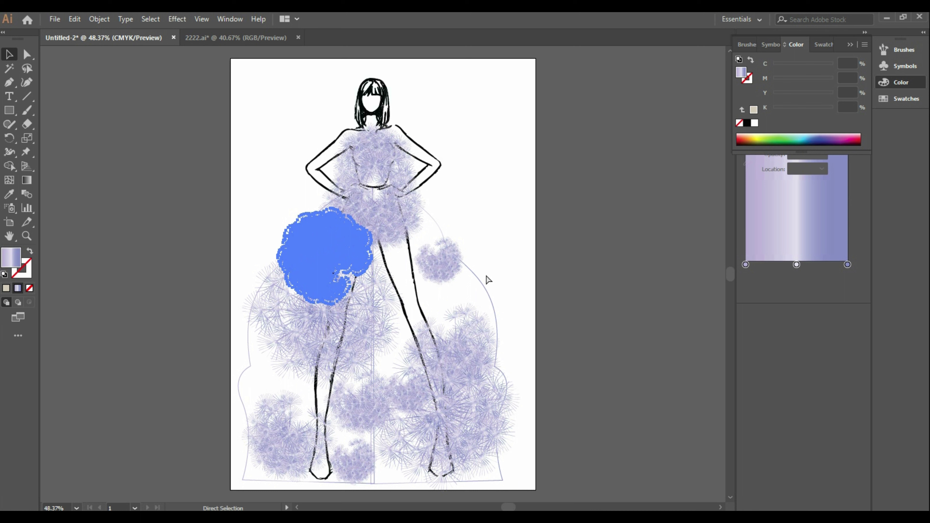
key("v")
mouse_move(355, 253)
left_mouse_down()
mouse_move(413, 272)
mouse_move(285, 385)
mouse_move(270, 363)
left_mouse_up()
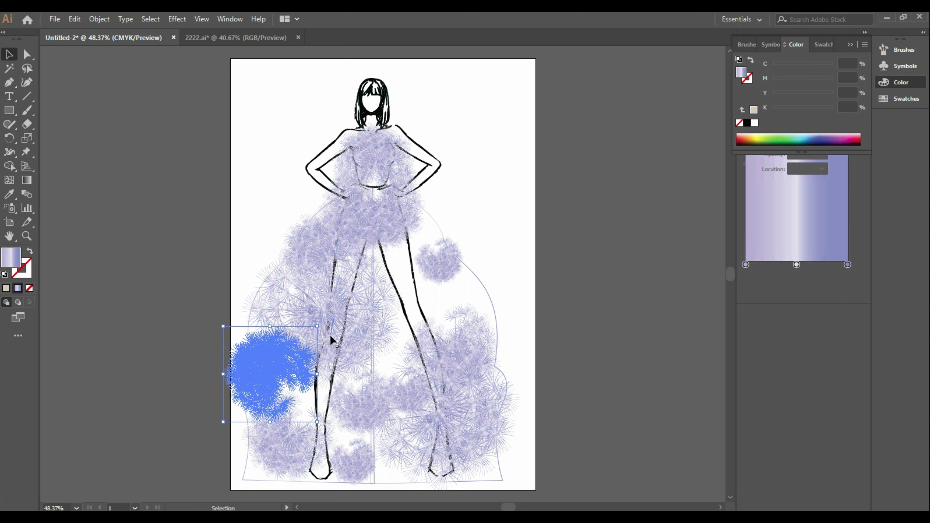
left_click_drag(320, 322, 286, 302)
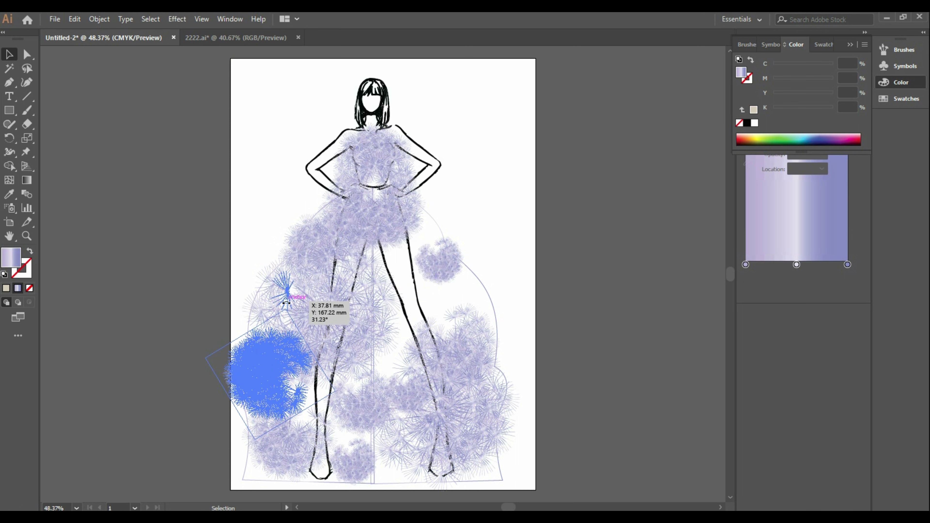
key("ctrl+z")
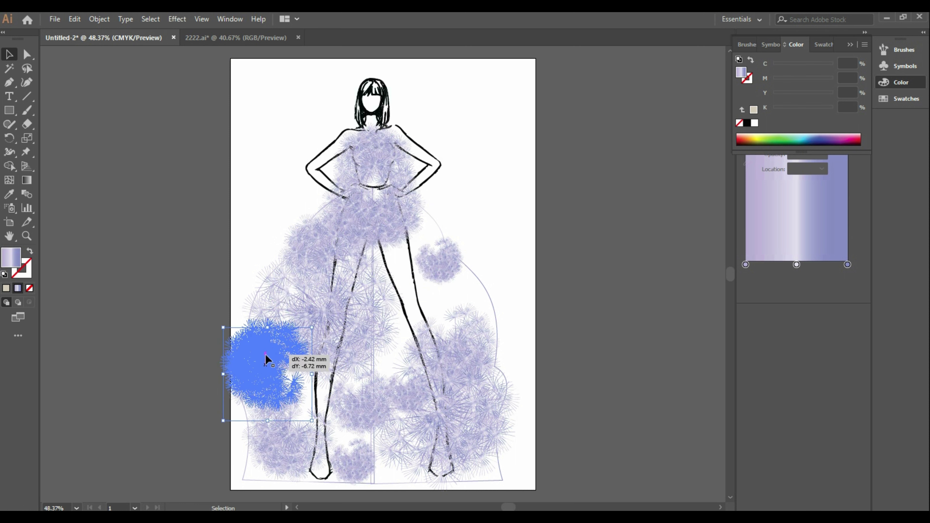
left_click(250, 192)
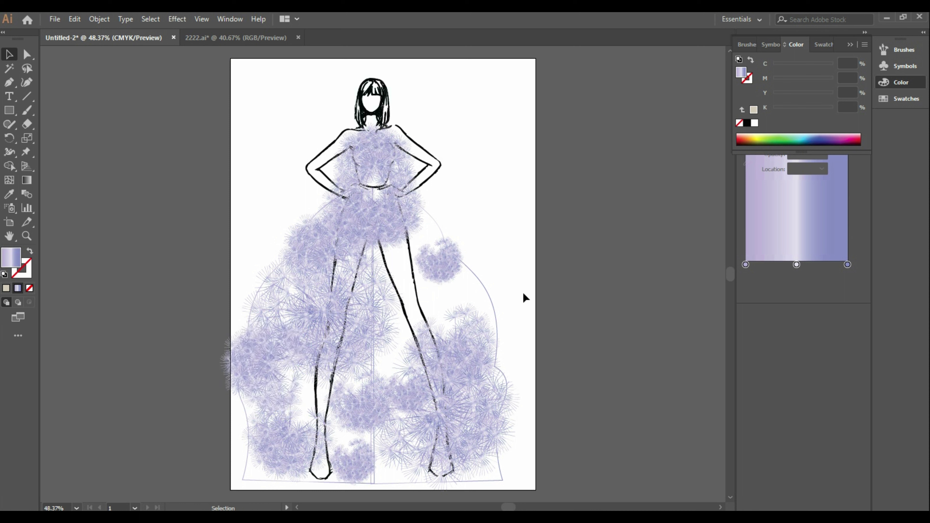
Step: Rotate the small heart-shaped cluster about 96° and place it beside the waist on the right hip
left_click(433, 252)
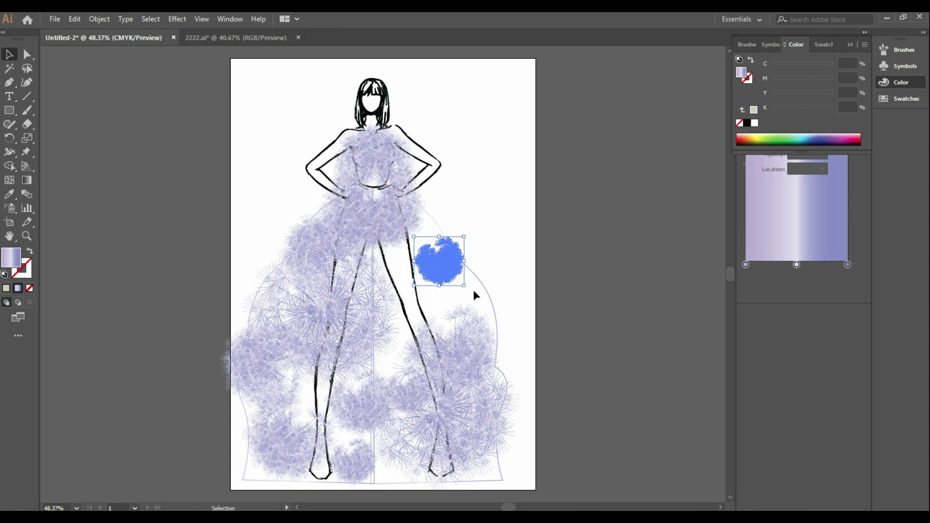
left_click_drag(471, 291, 466, 230)
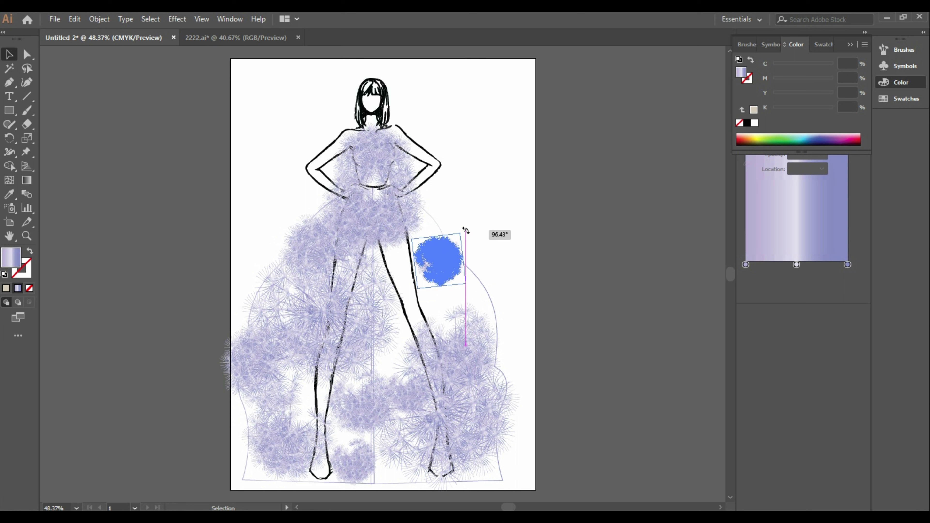
left_click_drag(440, 266, 422, 238)
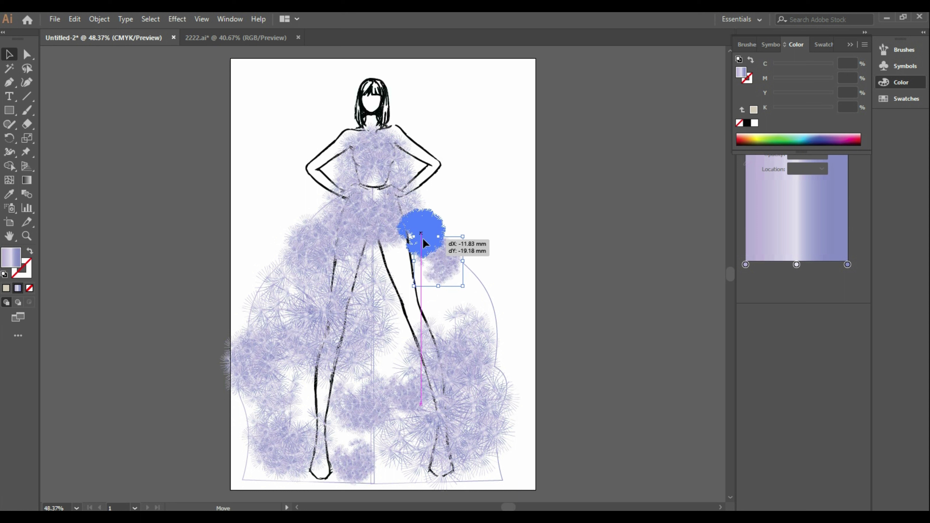
left_click(498, 208)
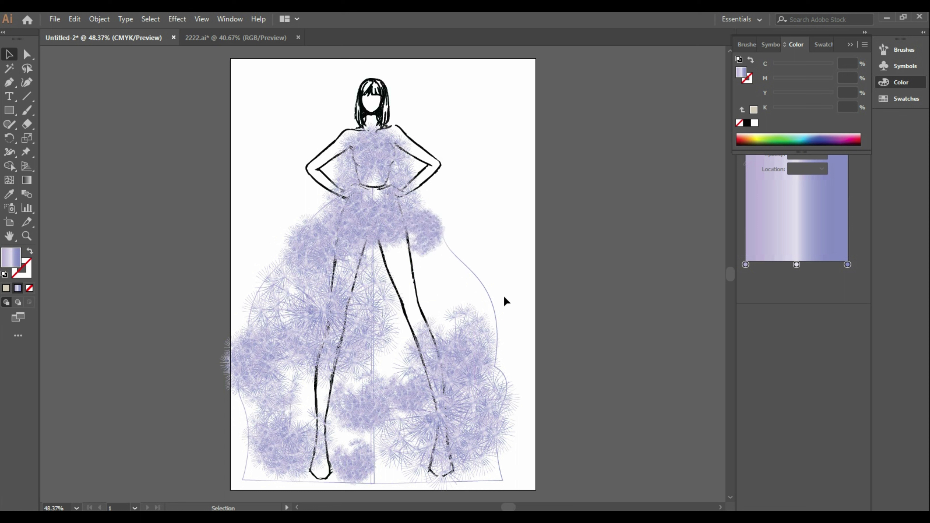
left_click(485, 423)
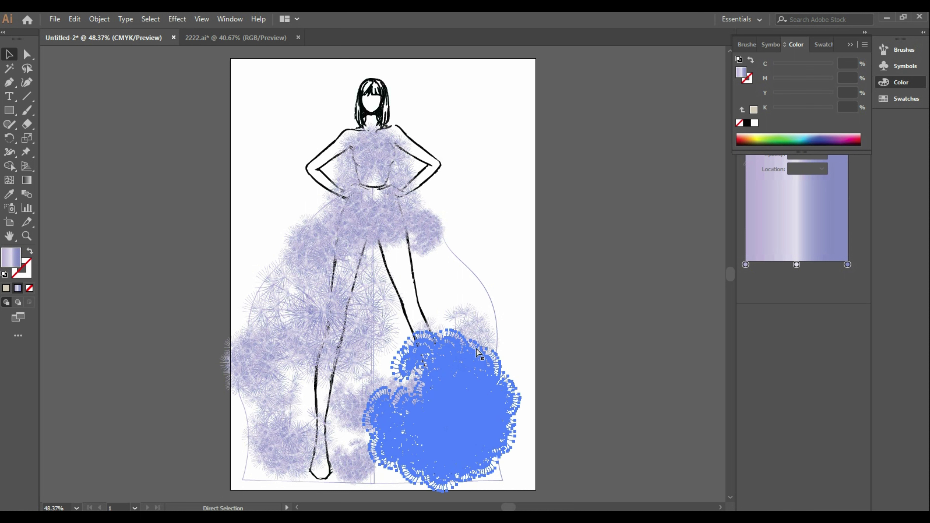
Step: Place a copy of the lower-right cluster in the skirt centre, rotated and lowered
key("ctrl+z")
left_click_drag(409, 274, 431, 306)
left_click(498, 255)
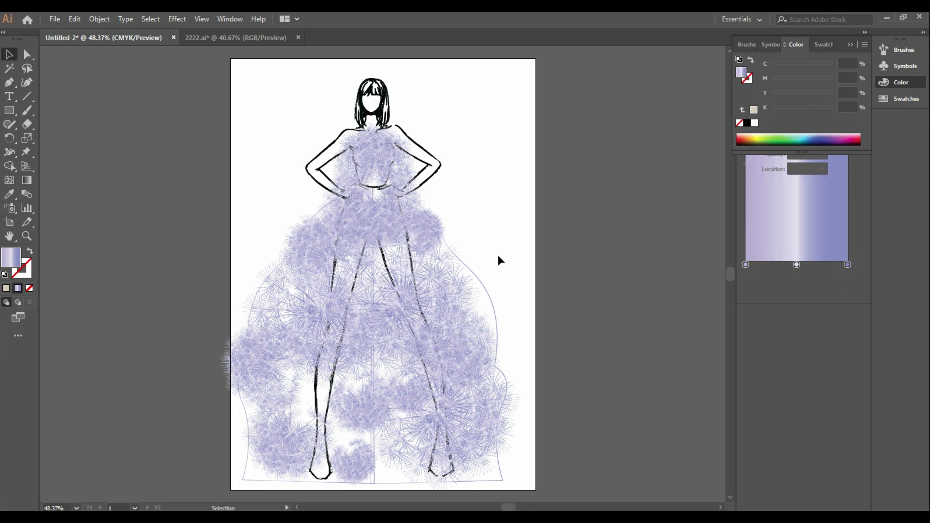
key("a")
key("v")
left_click(436, 285)
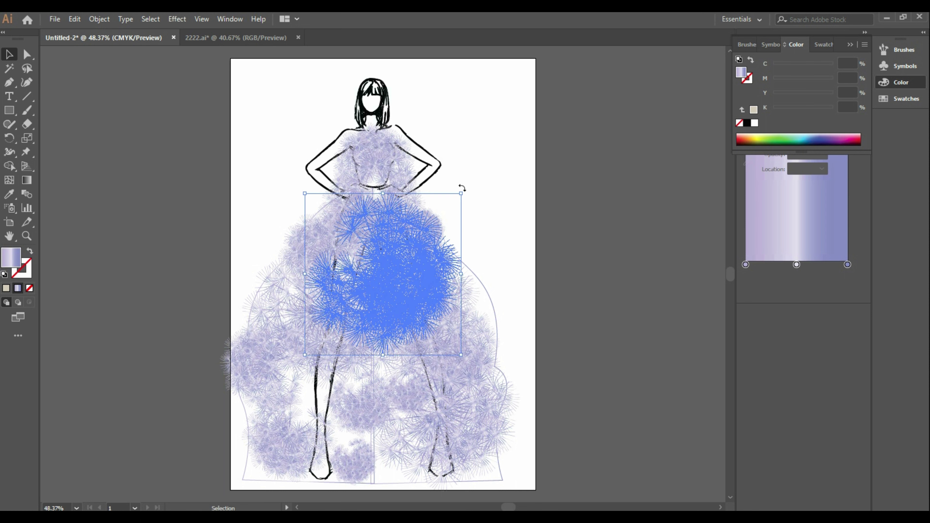
left_click_drag(462, 188, 488, 273)
left_click_drag(406, 335, 380, 407)
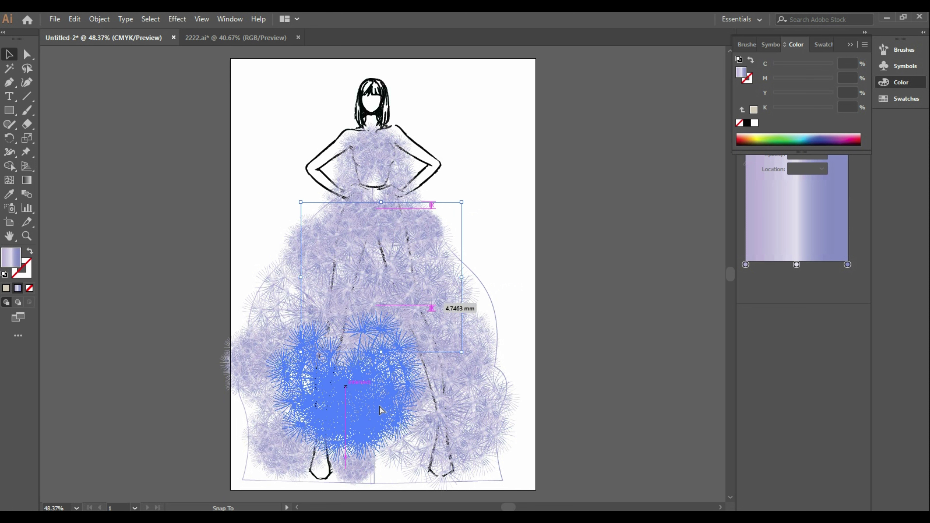
left_click_drag(379, 406, 378, 404)
Step: Delete the bell-shaped skirt outline so it no longer shows
right_click(604, 518)
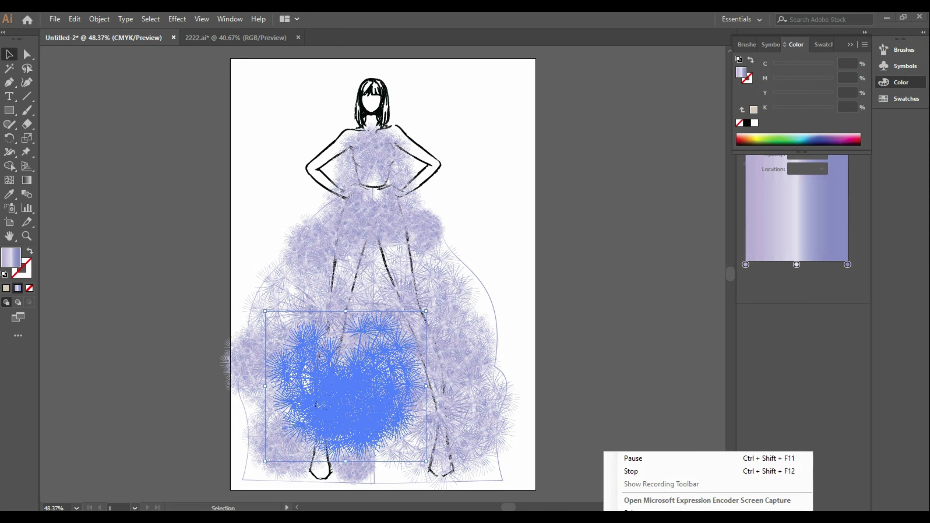
left_click(598, 289)
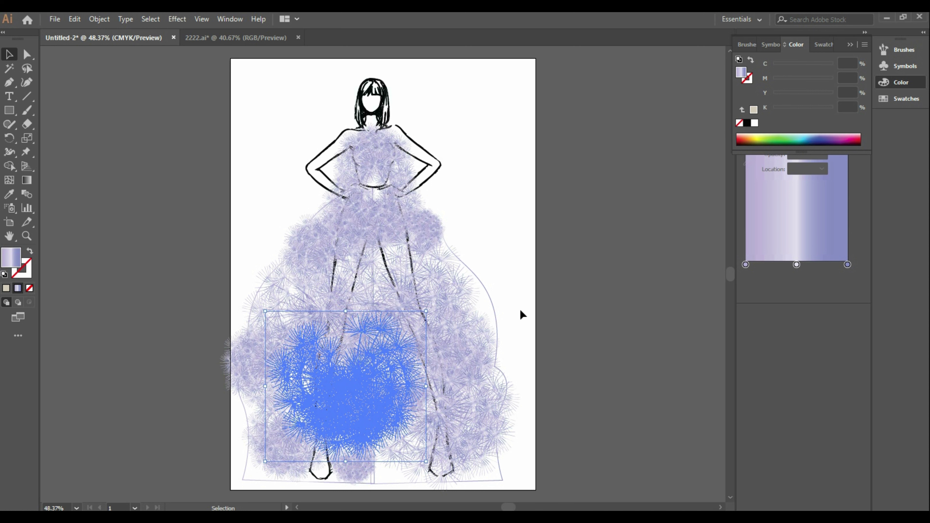
left_click(661, 88)
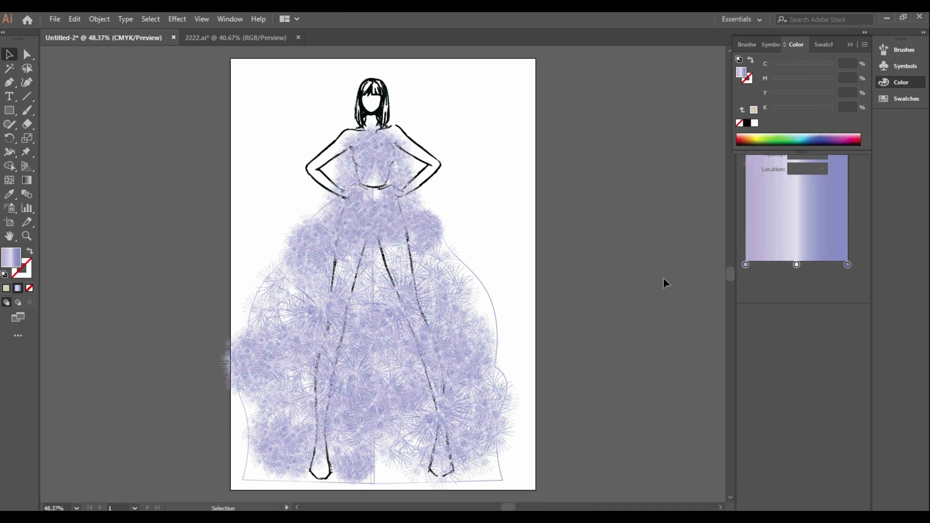
left_click(484, 284)
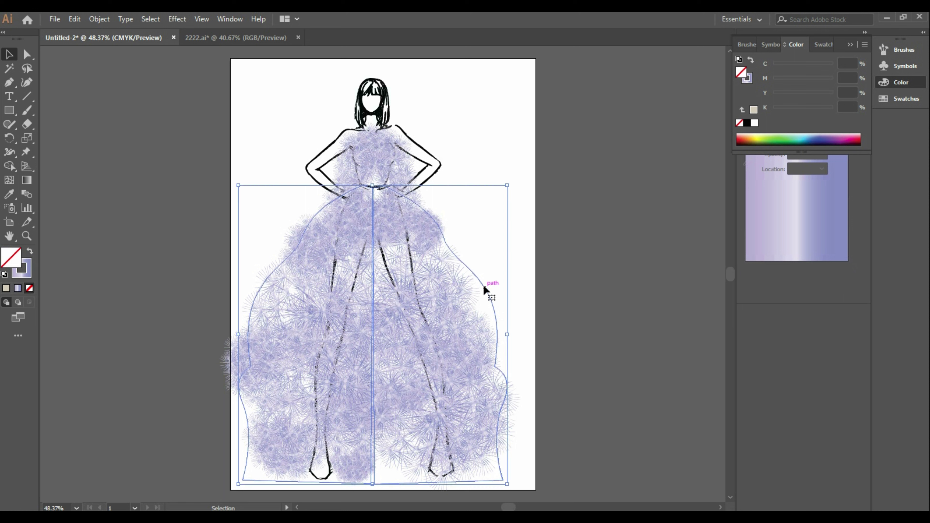
key("Delete")
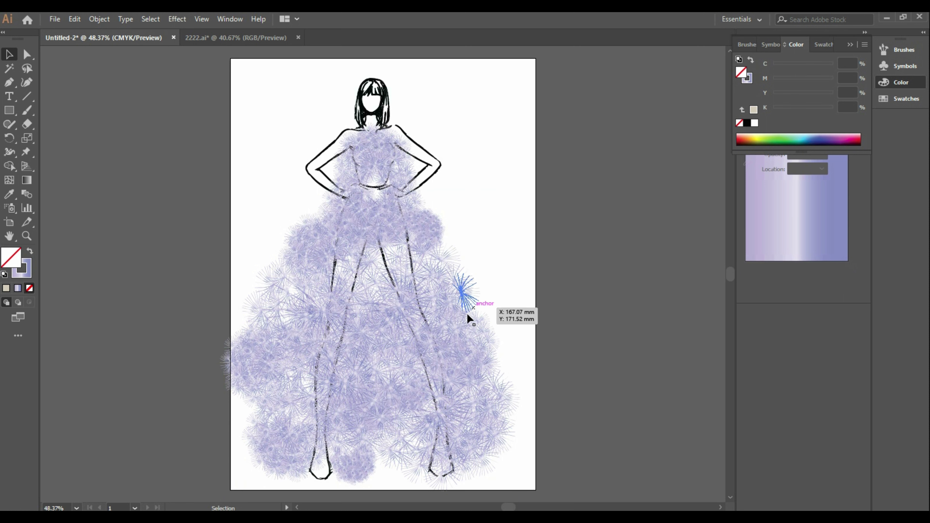
Step: Shift clusters to the lower-right skirt, nudge the lower-left one, and lower the central one
left_click_drag(466, 308, 470, 407)
left_click_drag(274, 384, 283, 398)
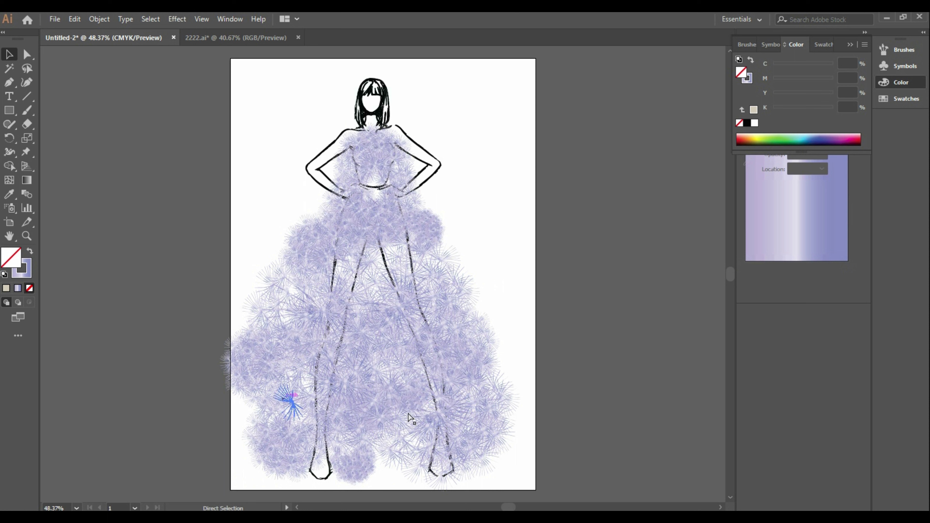
key("v")
left_click(451, 396)
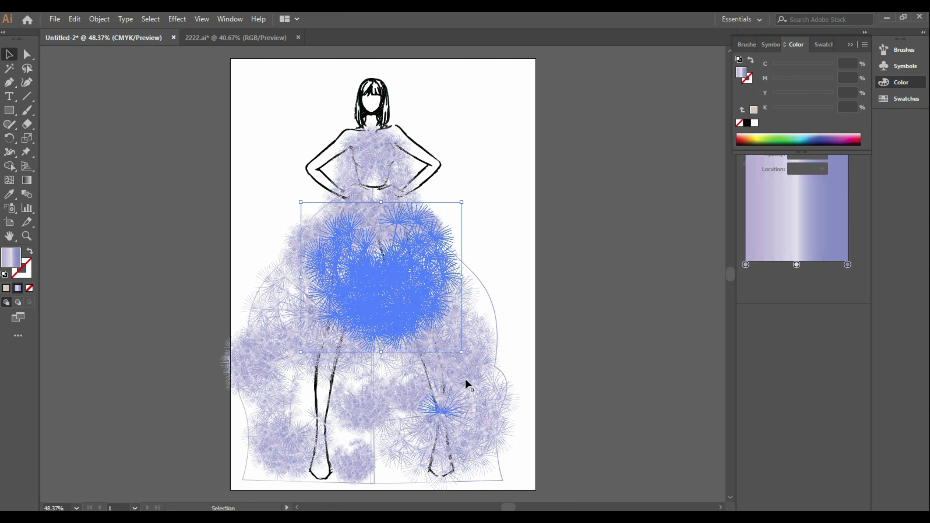
left_click(514, 276)
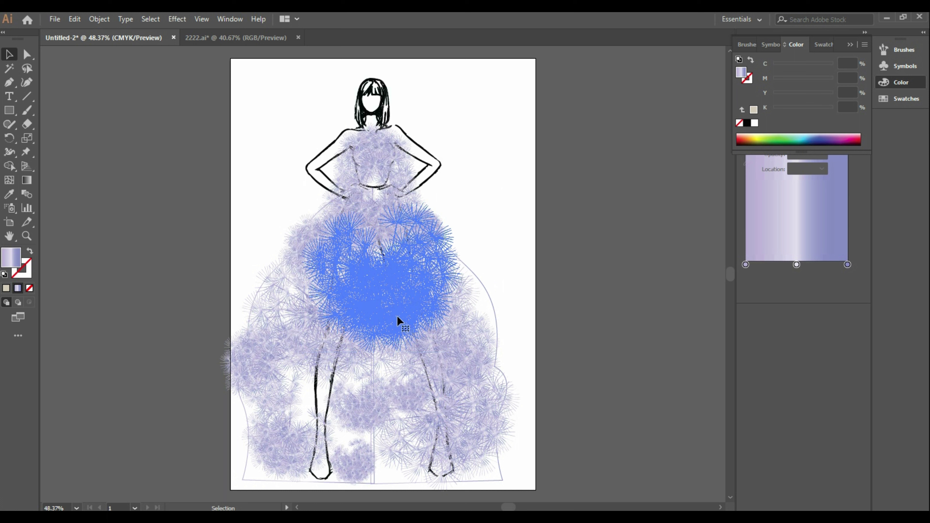
mouse_move(396, 315)
left_mouse_down()
mouse_move(374, 435)
mouse_move(362, 427)
left_mouse_up()
Step: Apply the Arrow 2.07 brush from Arrows_Special to the dress outline, then close the library
left_click(480, 284)
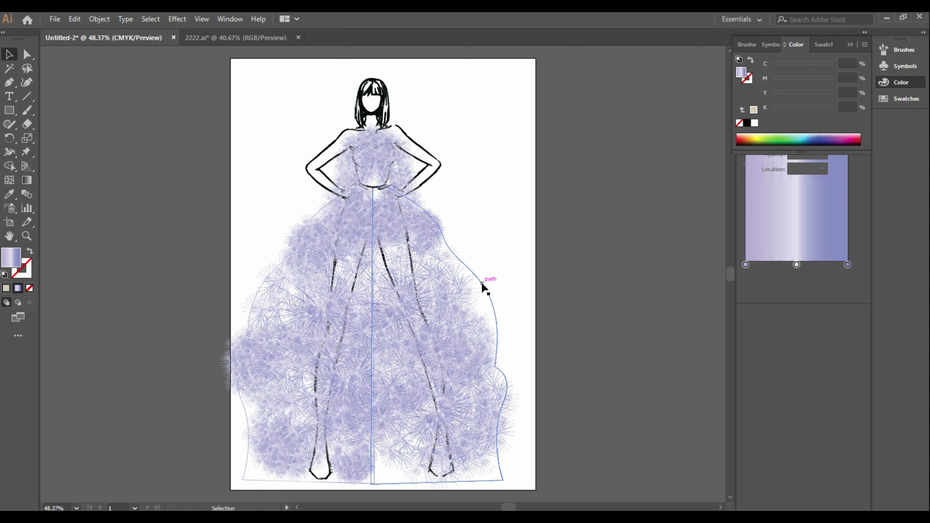
left_click(747, 45)
left_click(743, 144)
mouse_move(766, 175)
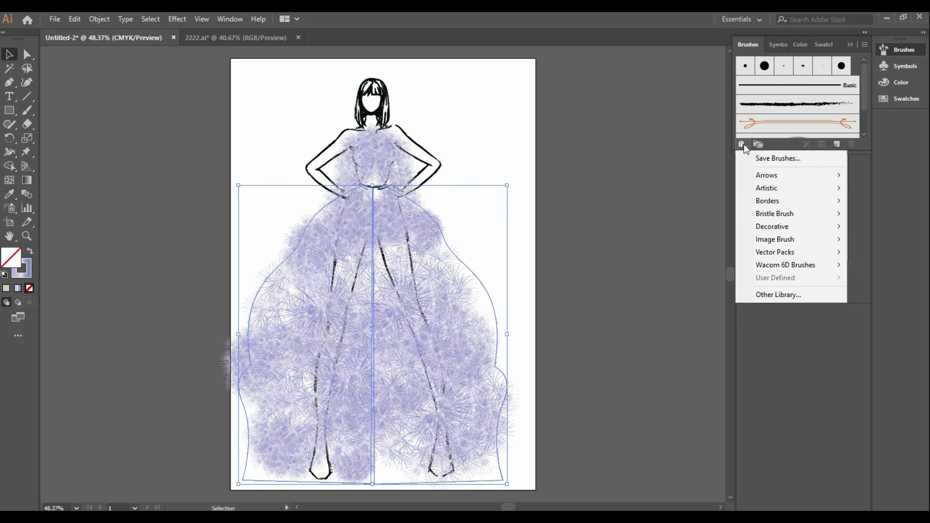
left_click(688, 180)
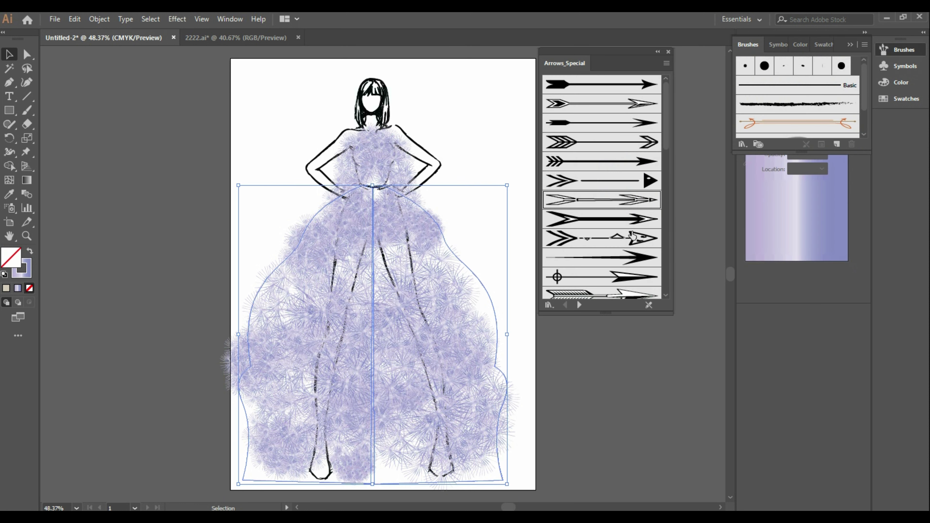
left_click(627, 207)
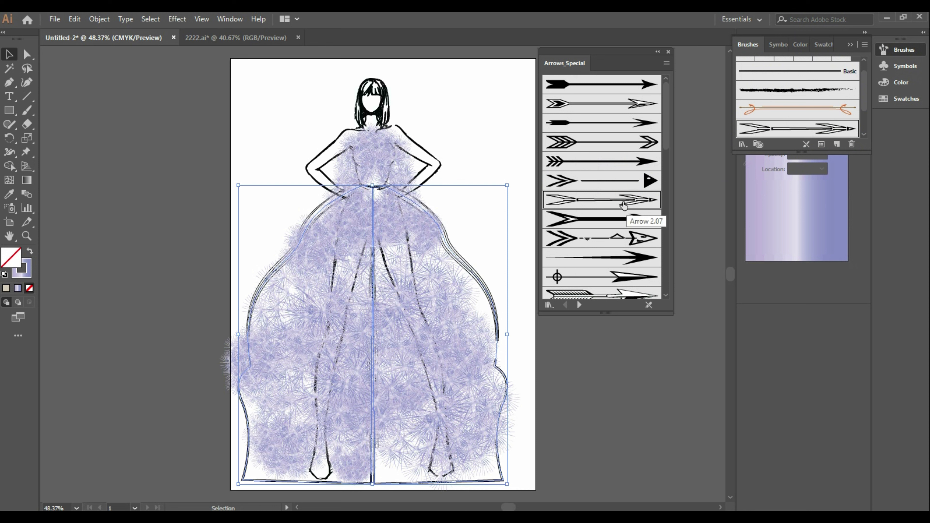
left_click(502, 151)
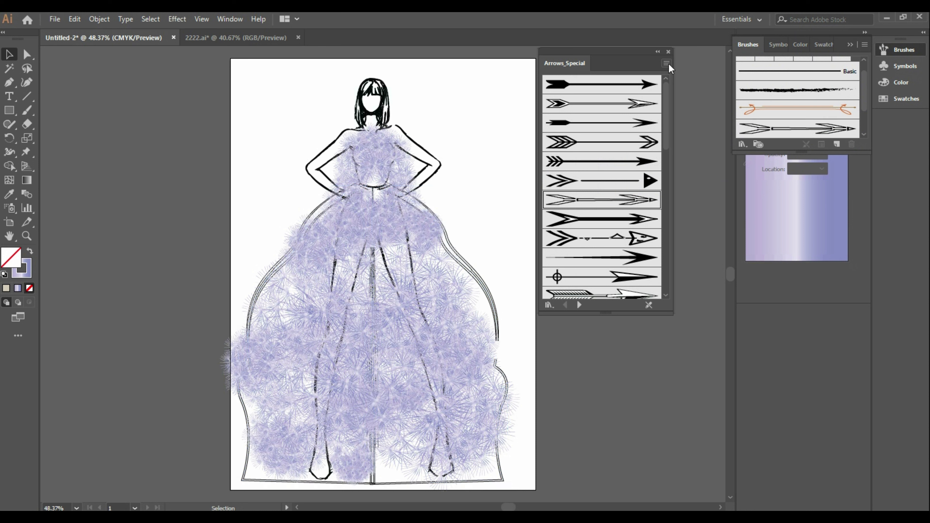
left_click(668, 52)
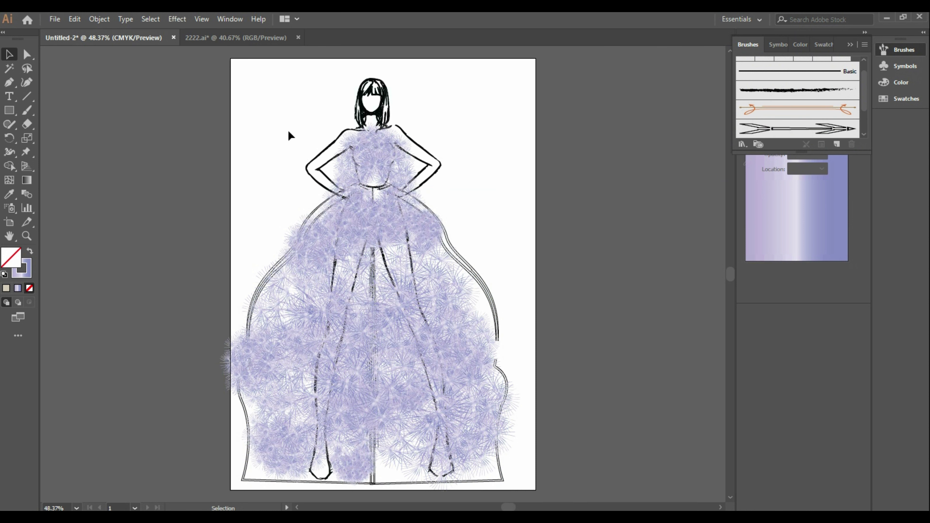
Step: Move a small blob left, then shrink the large blob to about 93.5 × 95.78 mm
left_click(363, 334)
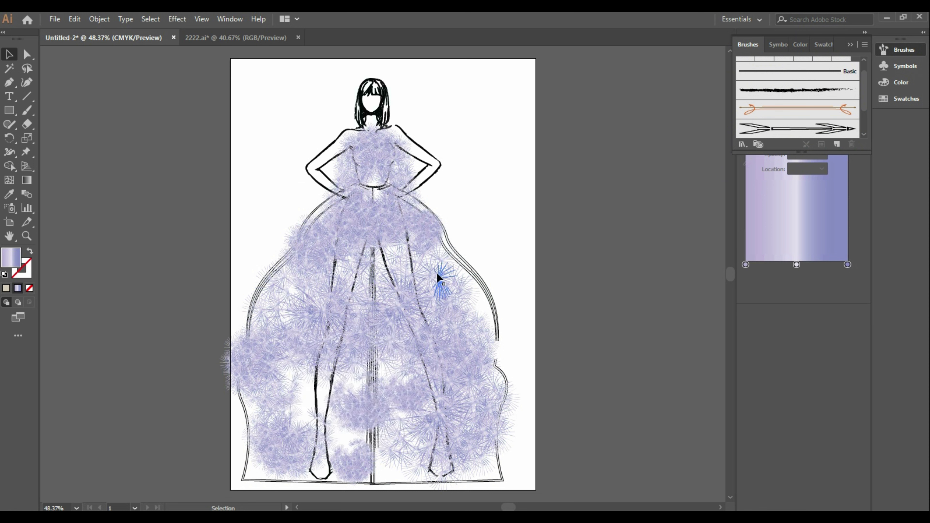
left_click_drag(364, 412, 397, 331)
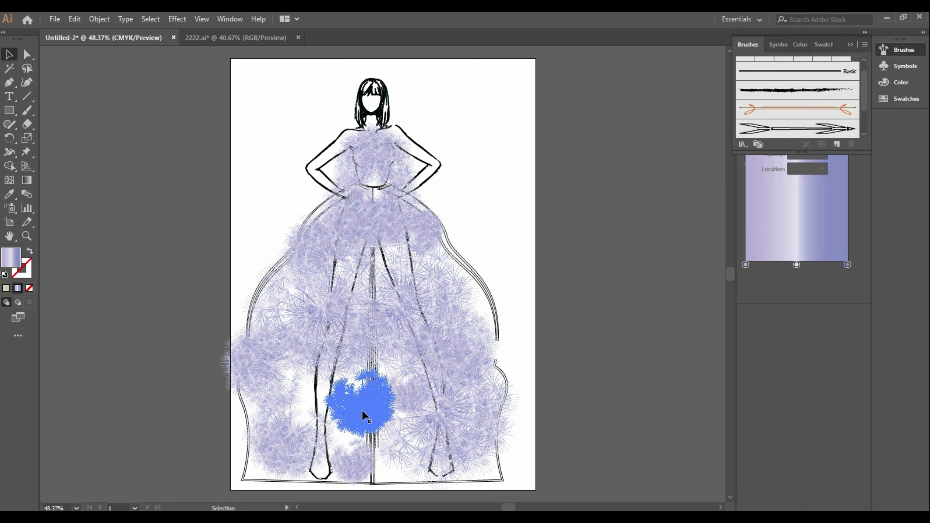
left_click(513, 225)
left_click(436, 301)
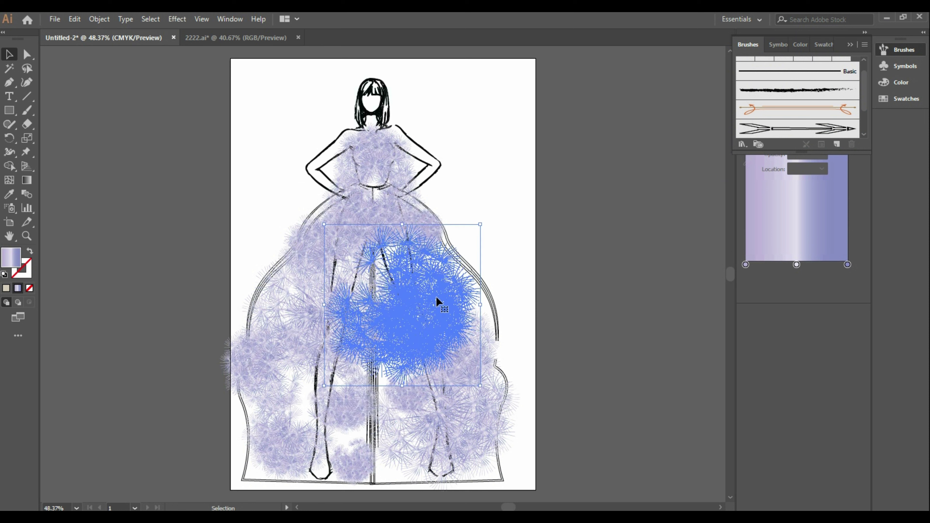
left_click_drag(479, 224, 459, 246)
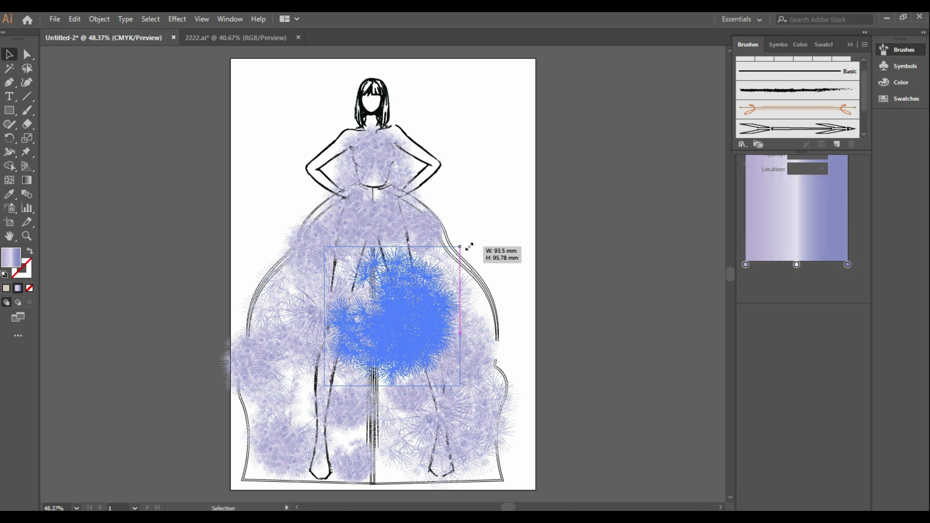
left_click_drag(414, 330, 428, 318)
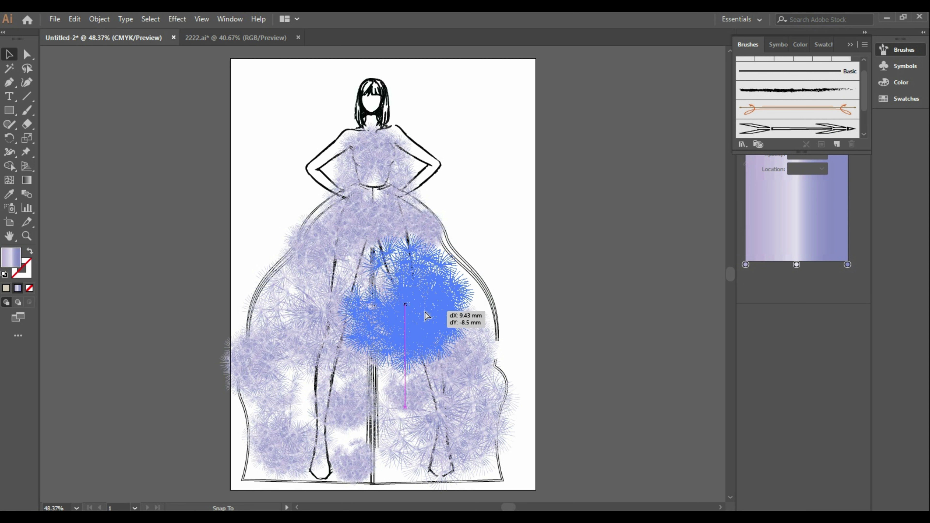
left_click(495, 229)
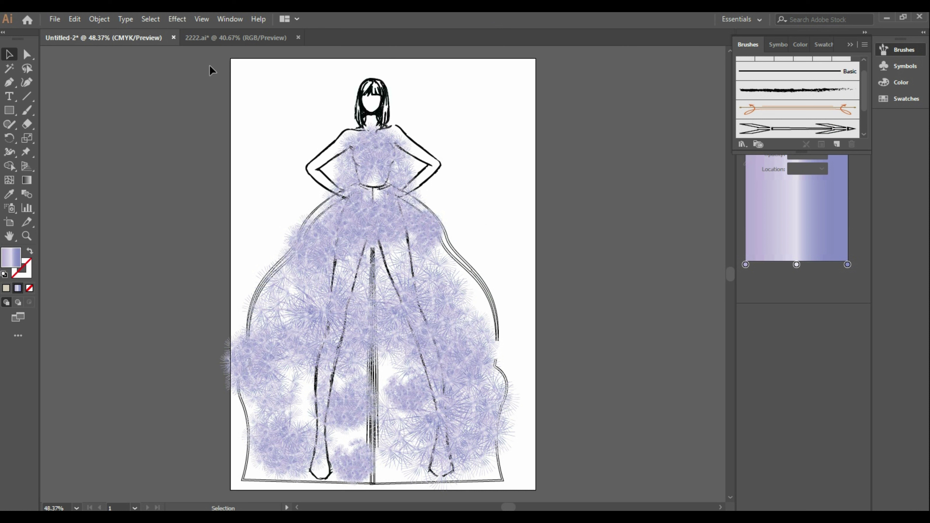
Step: Marquee-select all the dress artwork and group it
mouse_move(208, 66)
left_mouse_down()
mouse_move(447, 290)
mouse_move(533, 483)
left_mouse_up()
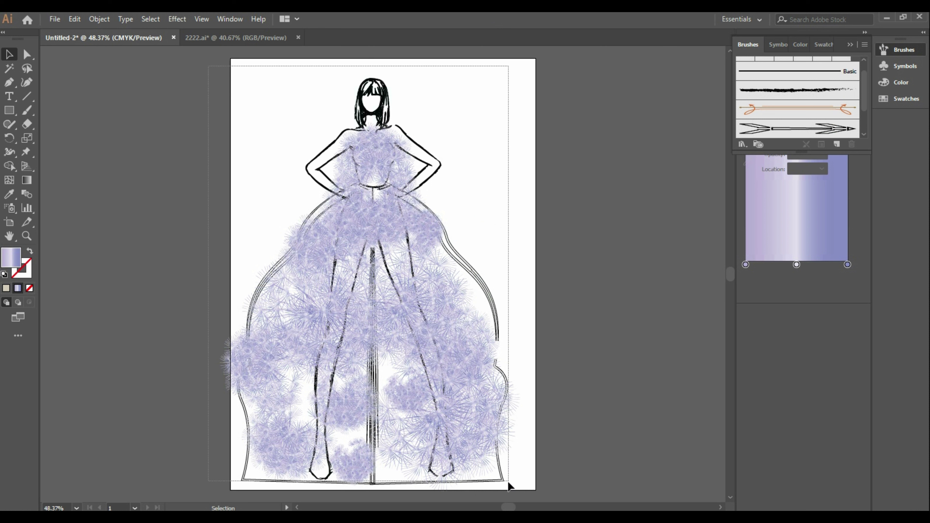
right_click(455, 367)
left_click(532, 265)
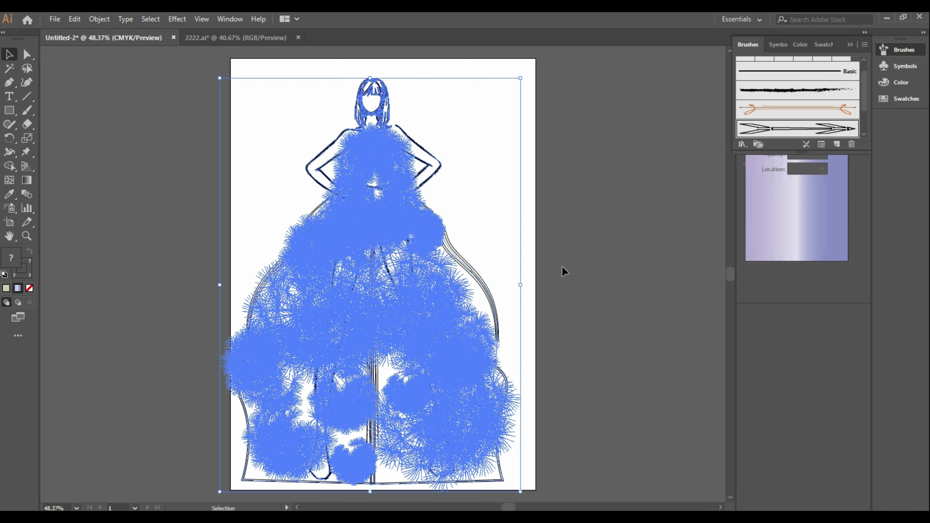
Step: Move the grouped dress figure about 11 mm to the right
left_click(558, 284)
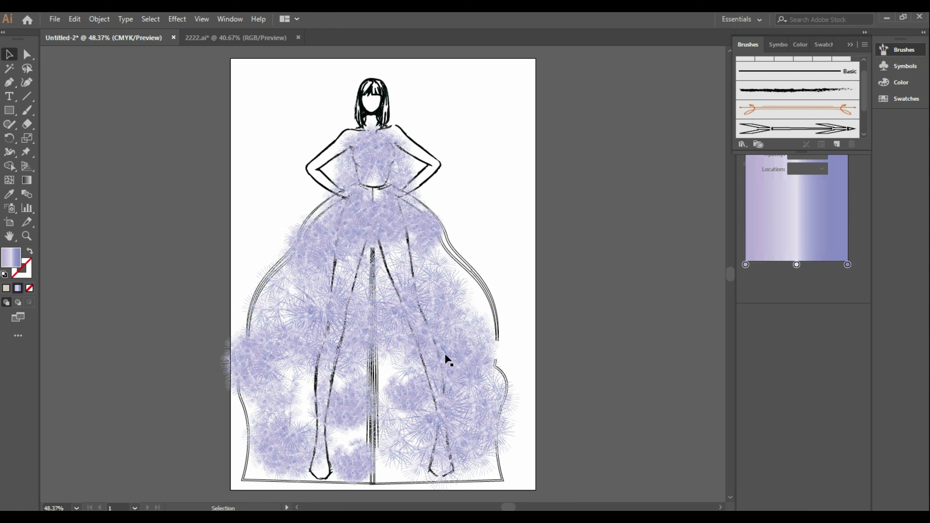
left_click(428, 354)
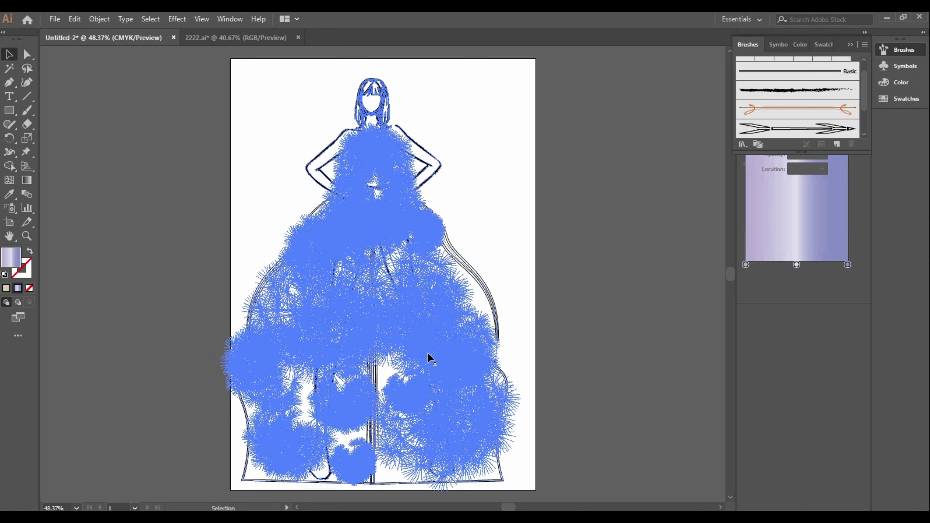
left_click_drag(427, 351, 443, 353)
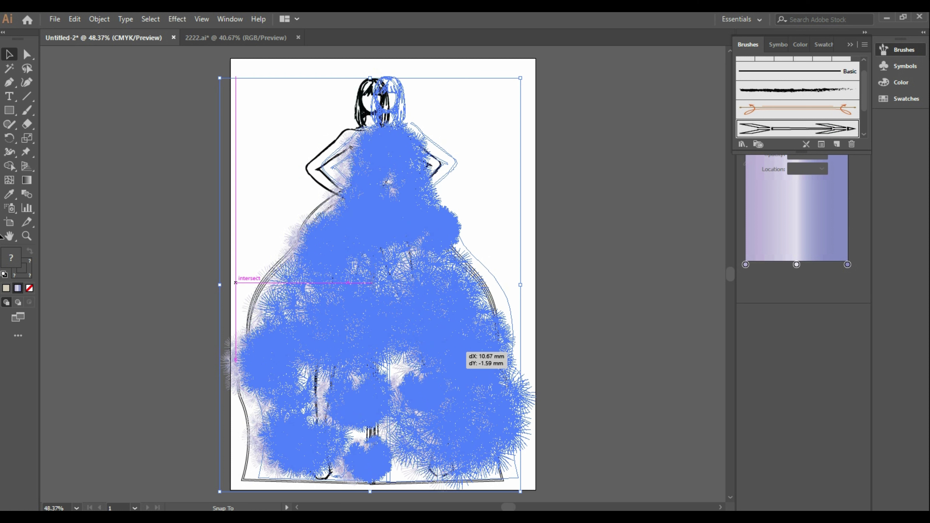
left_click_drag(443, 353, 443, 353)
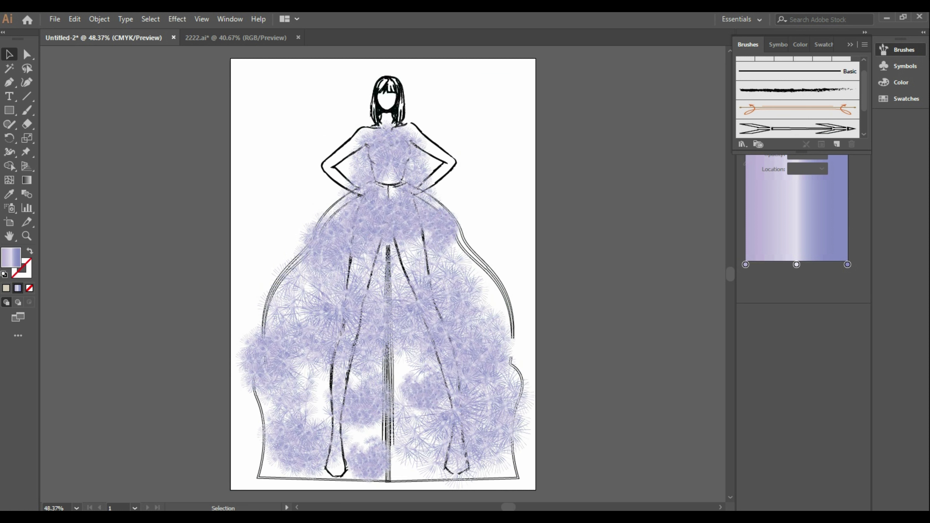
left_click(449, 314)
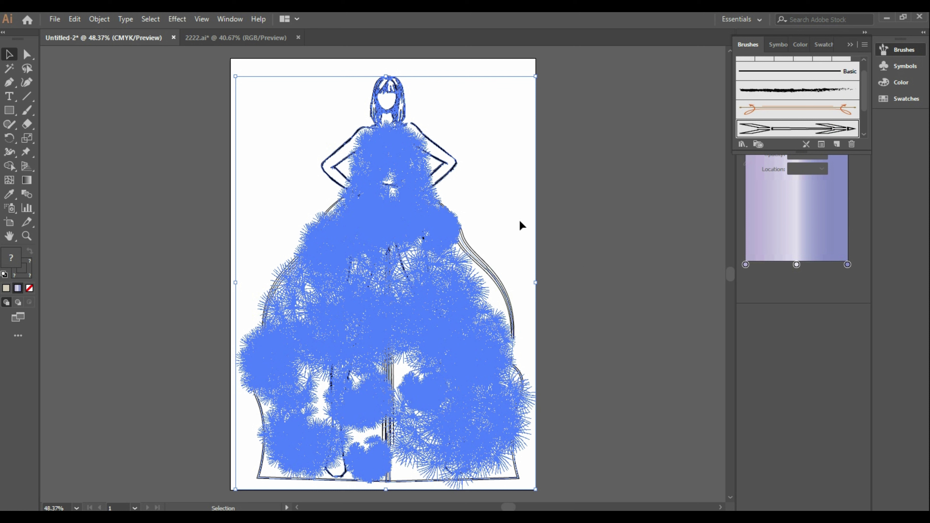
Step: Scale one feather burst group up to about 198.91 × 205.62 mm
left_click(532, 223)
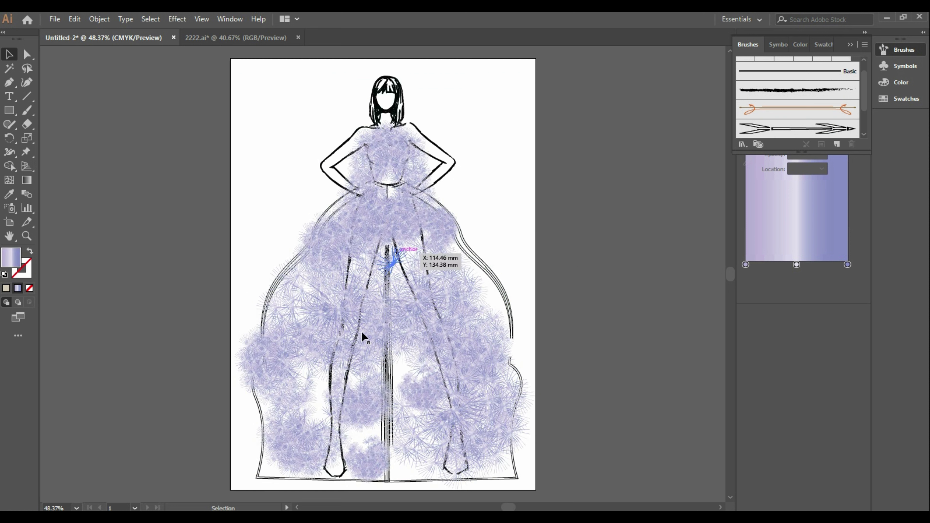
key("a")
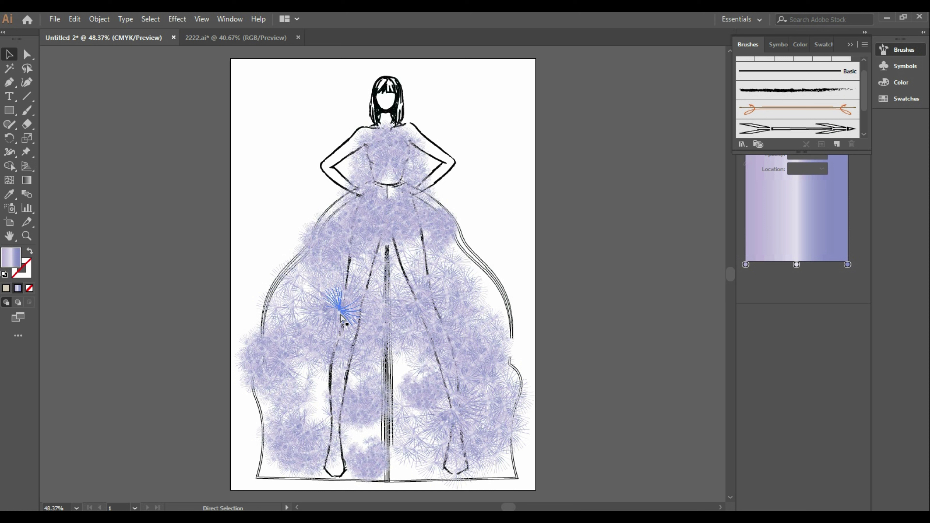
left_click(341, 312)
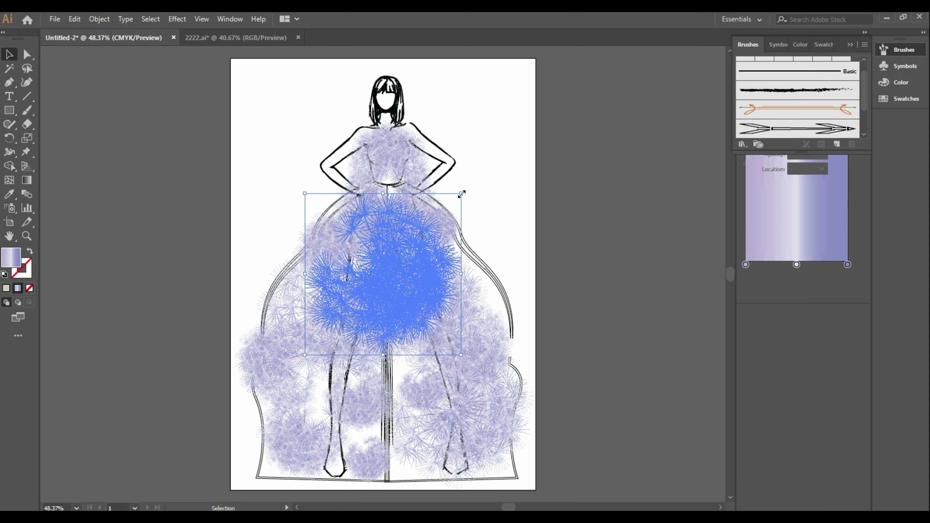
mouse_move(460, 193)
left_mouse_down()
mouse_move(647, 57)
mouse_move(647, 295)
left_mouse_up()
Step: Move the enlarged feather bursts left and down and send them behind the figure
left_click_drag(557, 251, 482, 271)
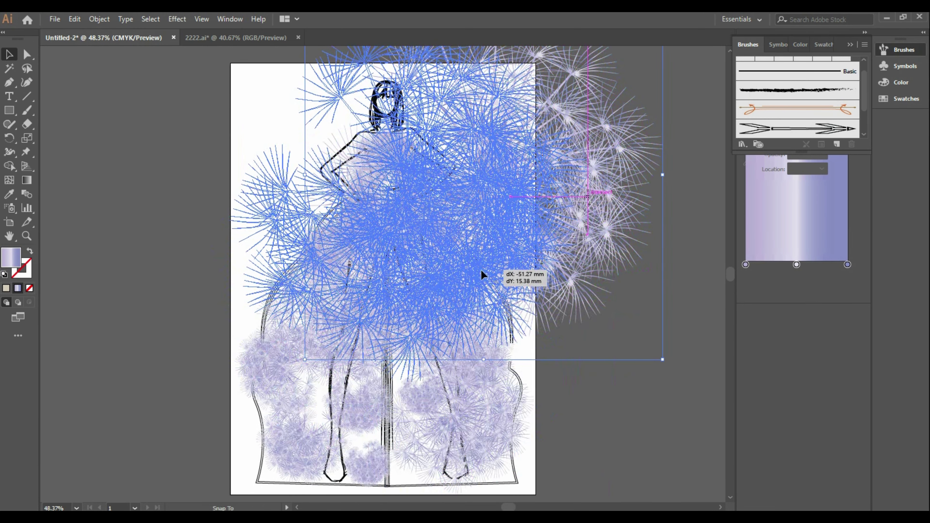
left_click(634, 379)
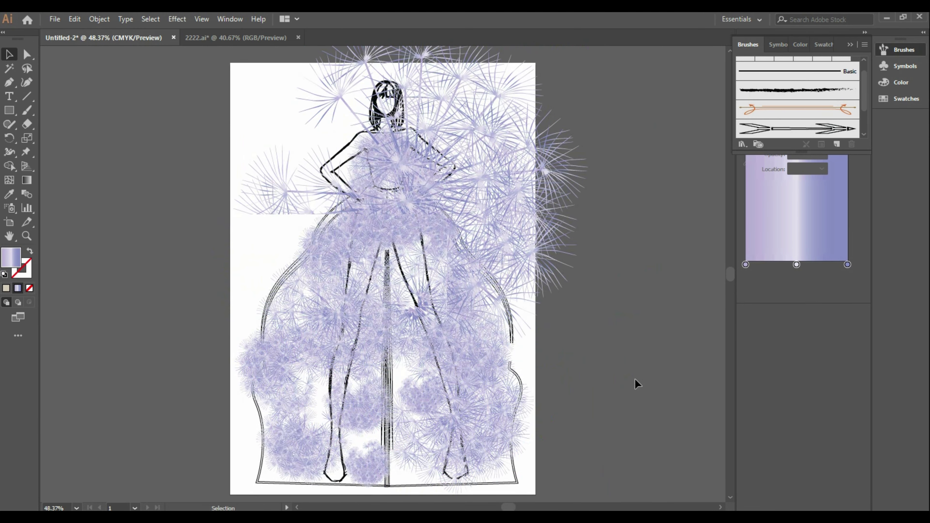
left_click(490, 180)
right_click(490, 179)
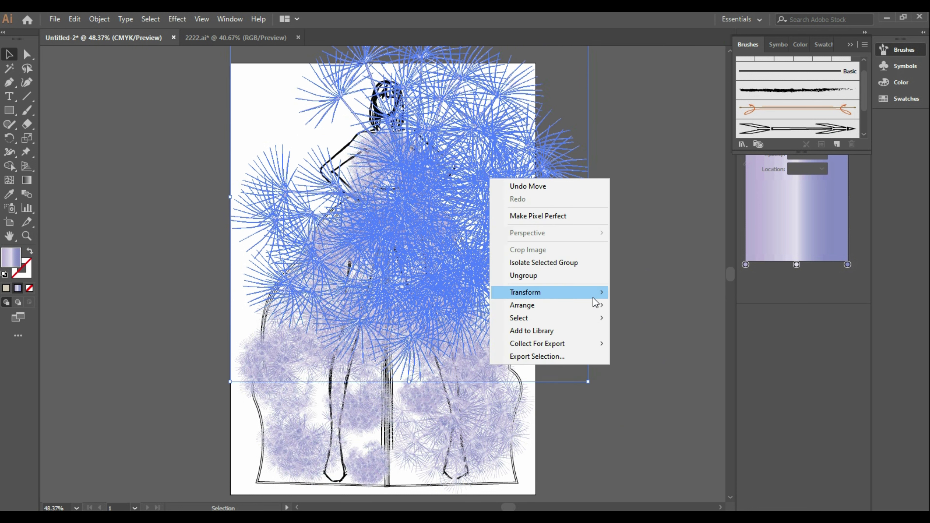
mouse_move(521, 305)
left_click(635, 343)
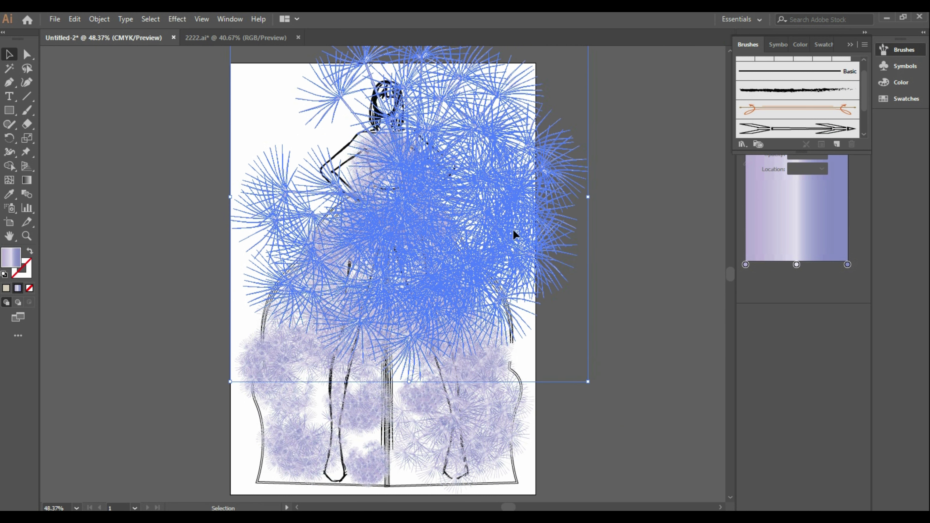
Step: Rotate a dandelion group around its centre and move it into place
key("a")
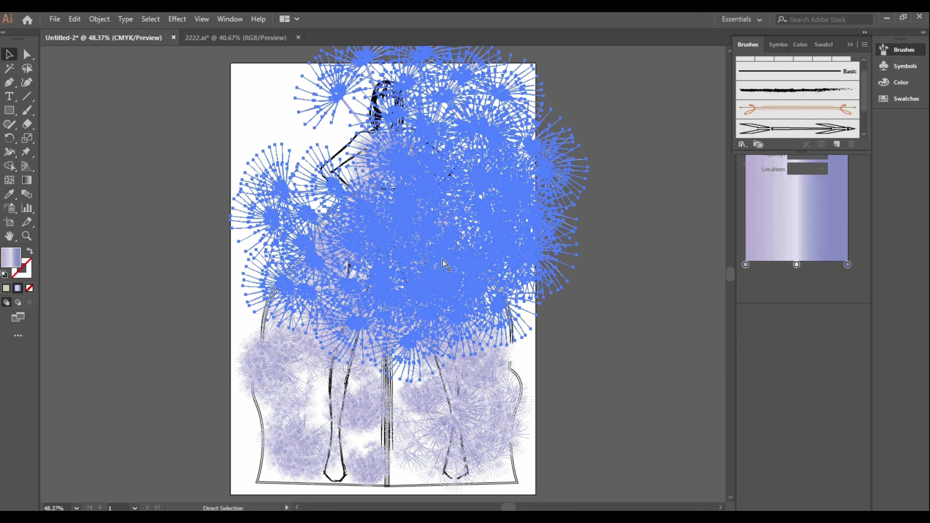
key("v")
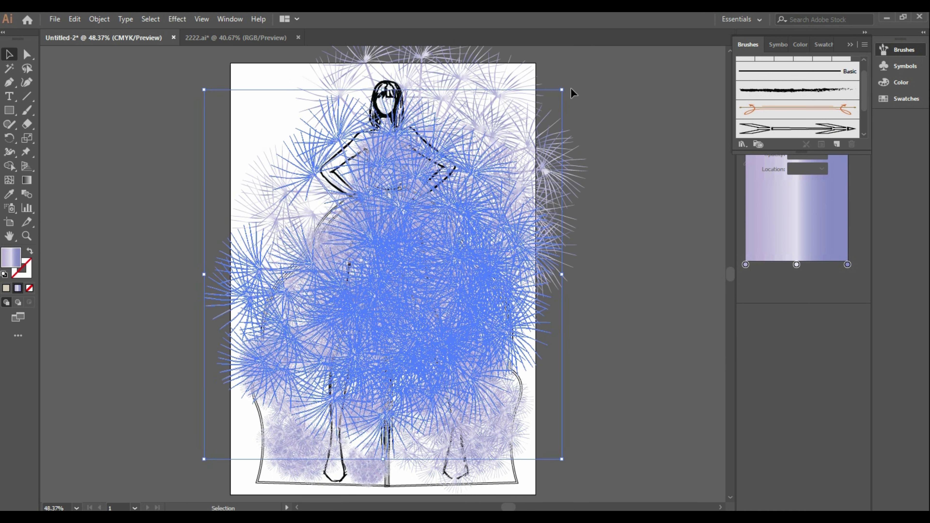
left_click_drag(583, 115, 351, 323)
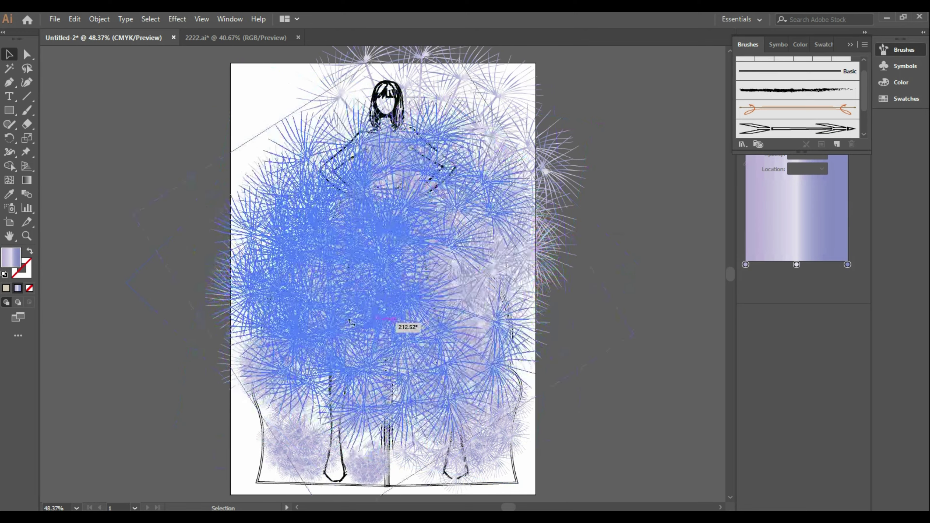
left_click_drag(392, 266, 340, 170)
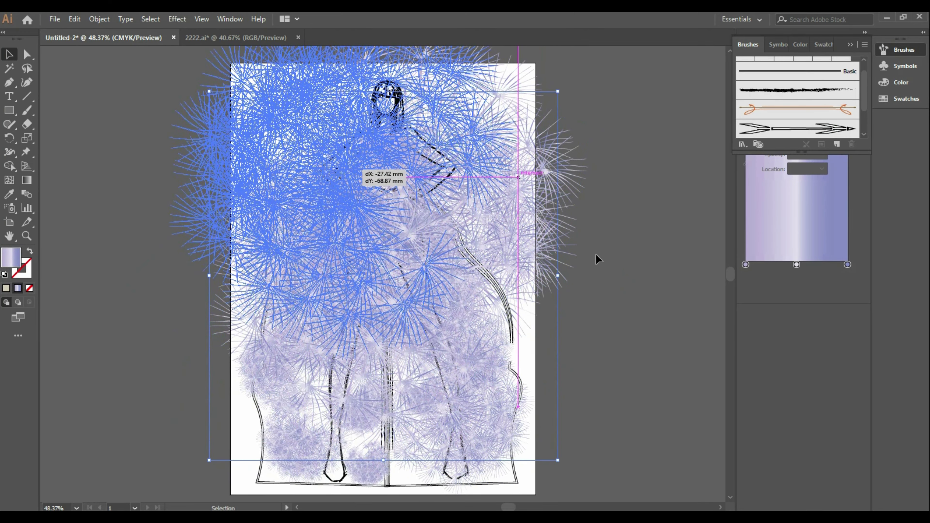
Step: Rotate another dandelion group about 83° and shift it down over the lower gown
key("a")
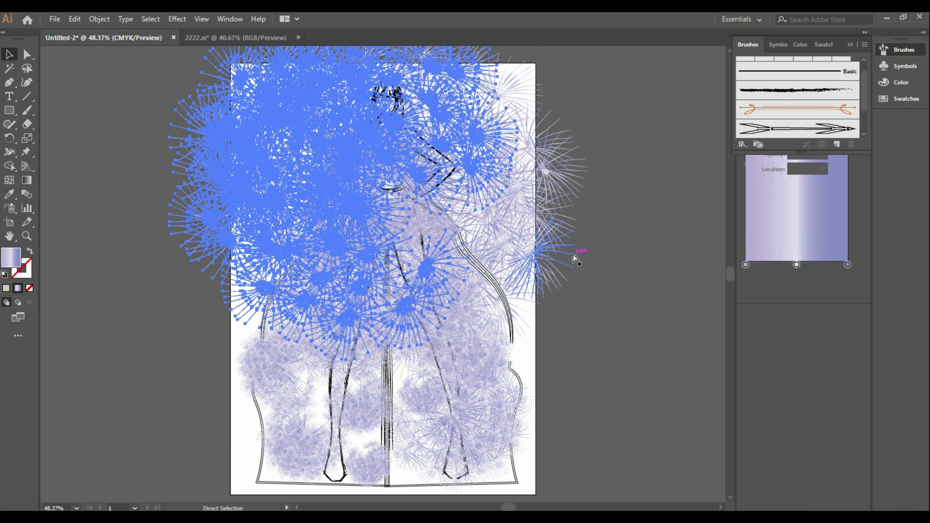
key("v")
left_click(537, 281)
left_click(464, 299)
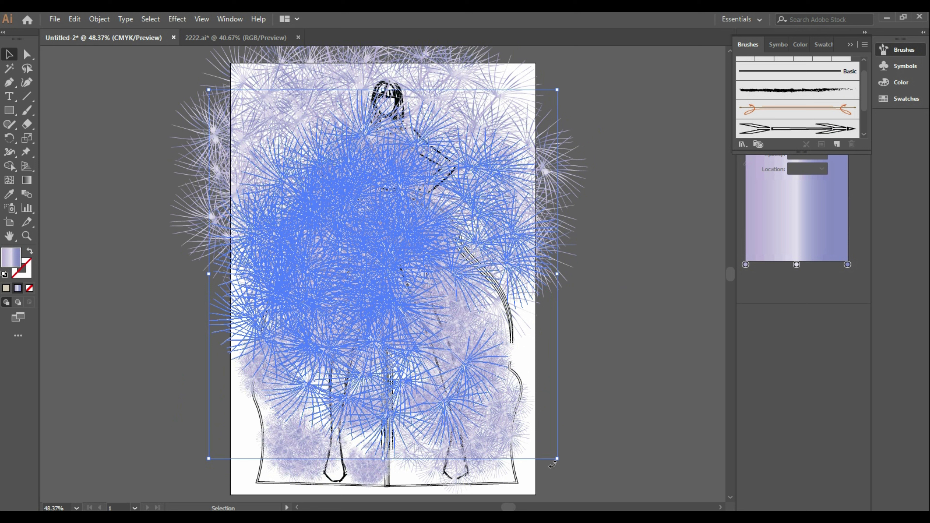
left_click_drag(559, 465, 540, 146)
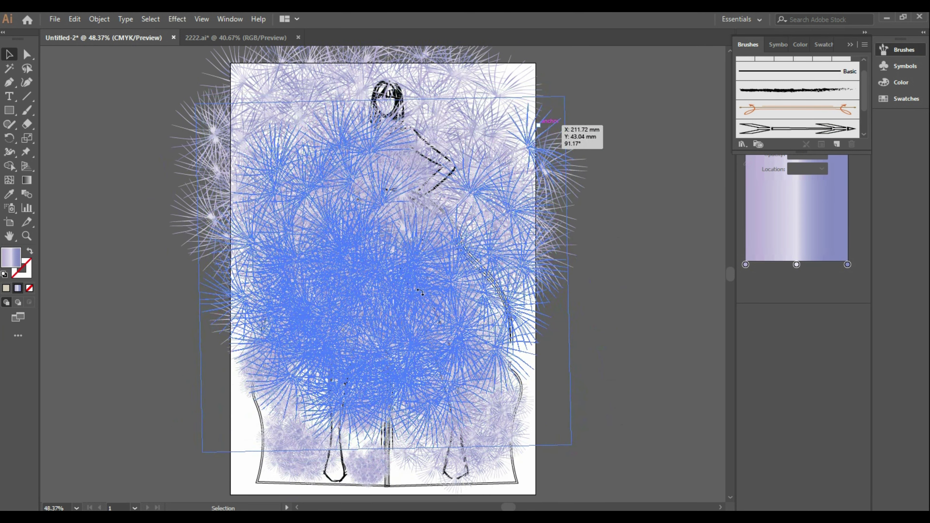
mouse_move(420, 292)
left_mouse_down()
mouse_move(361, 398)
mouse_move(461, 371)
left_mouse_up()
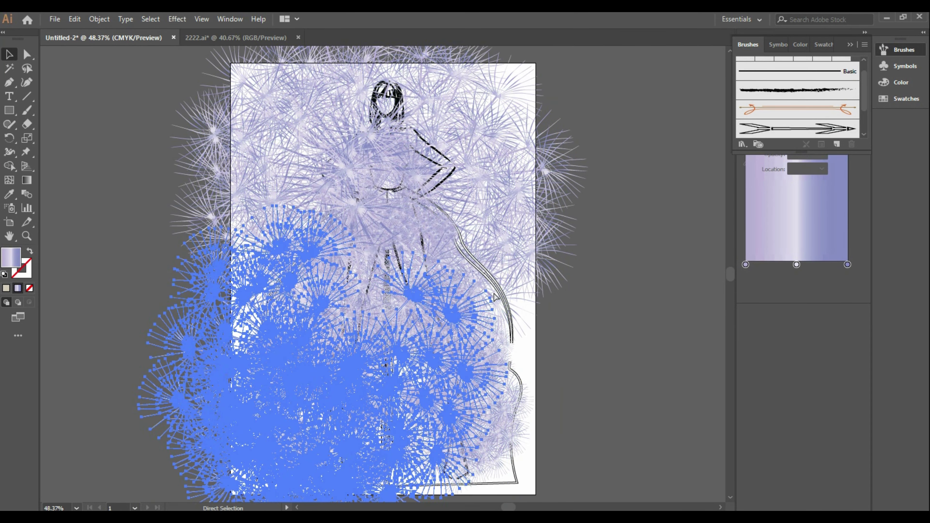
Step: Move a dandelion group down and to the right, past the page's right edge
key("v")
left_click(502, 276)
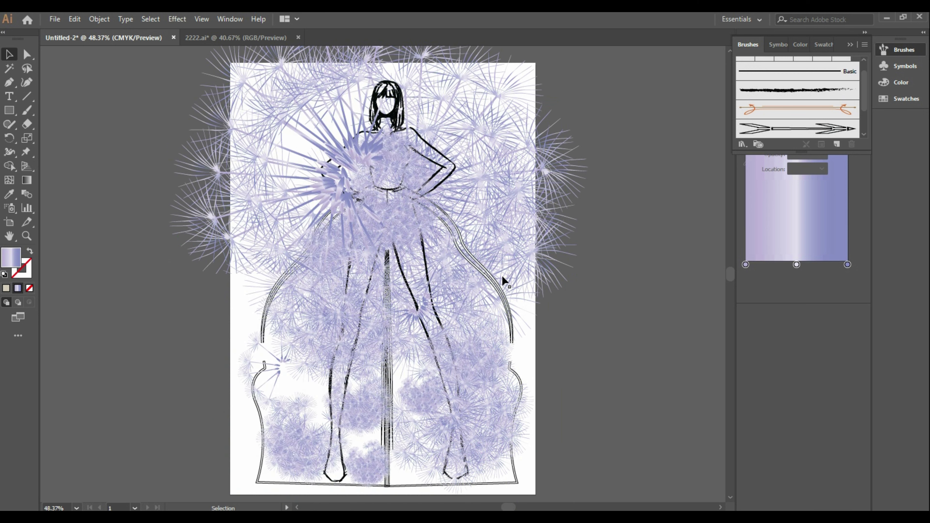
left_click(420, 288)
left_click_drag(410, 267, 530, 377)
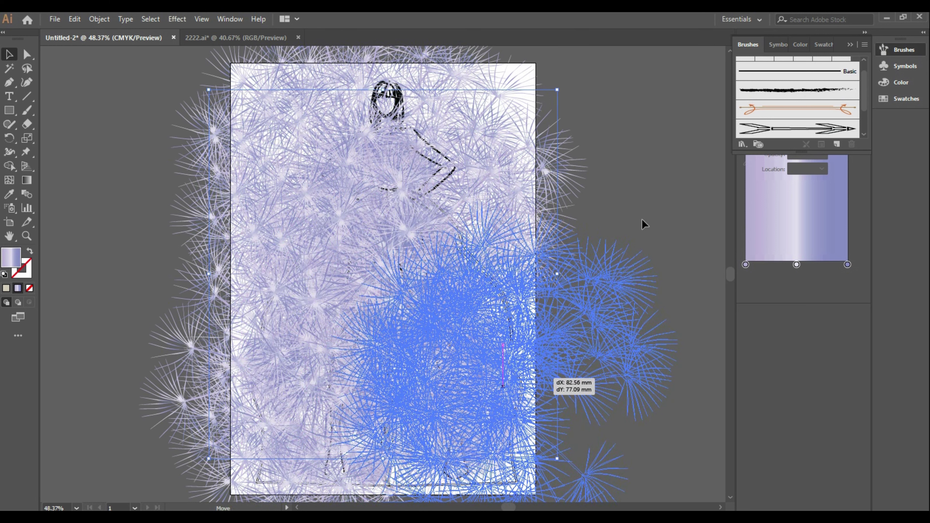
left_click(652, 208)
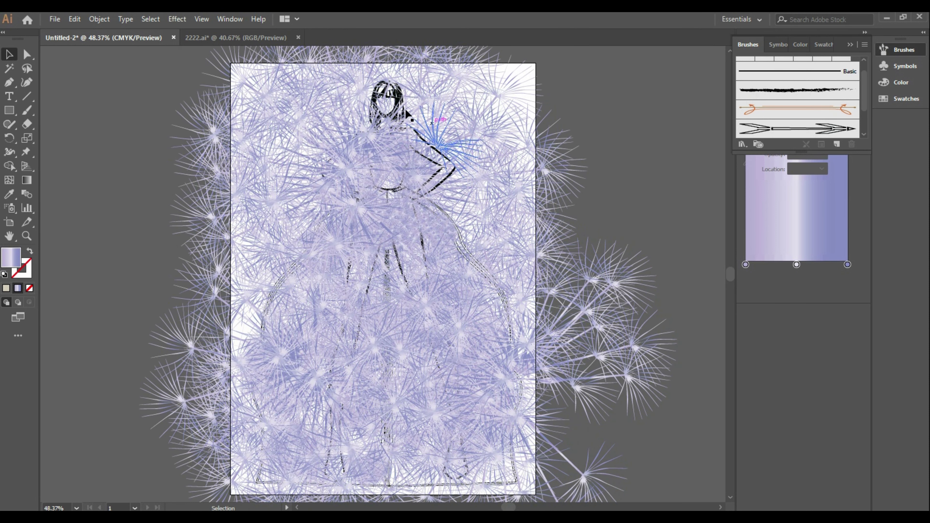
Step: Send the large upper dandelion group to the back, then select the dress figure
left_click(394, 100)
right_click(393, 98)
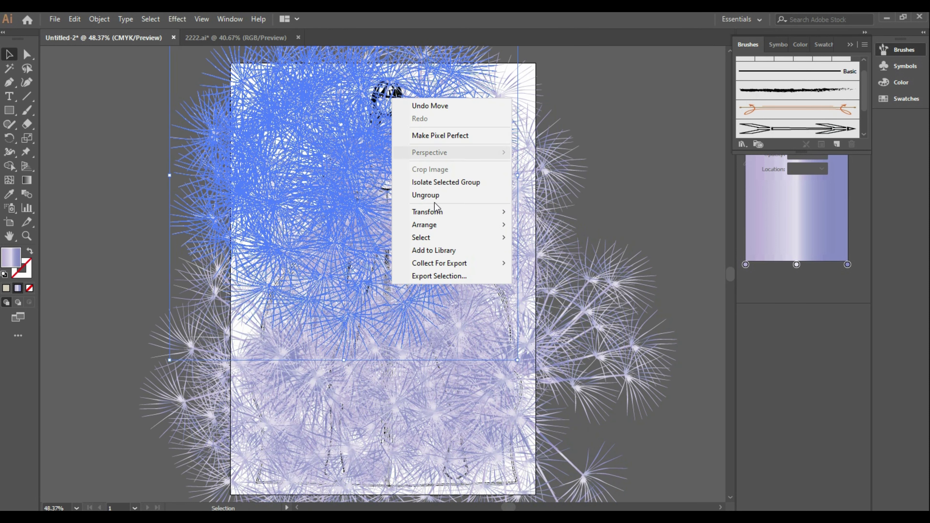
left_click(538, 264)
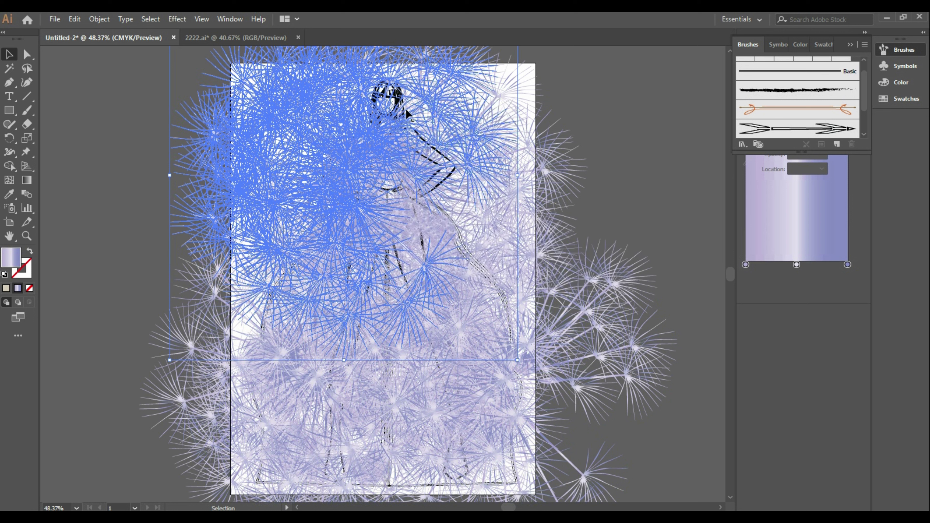
left_click(473, 272)
left_click(393, 111)
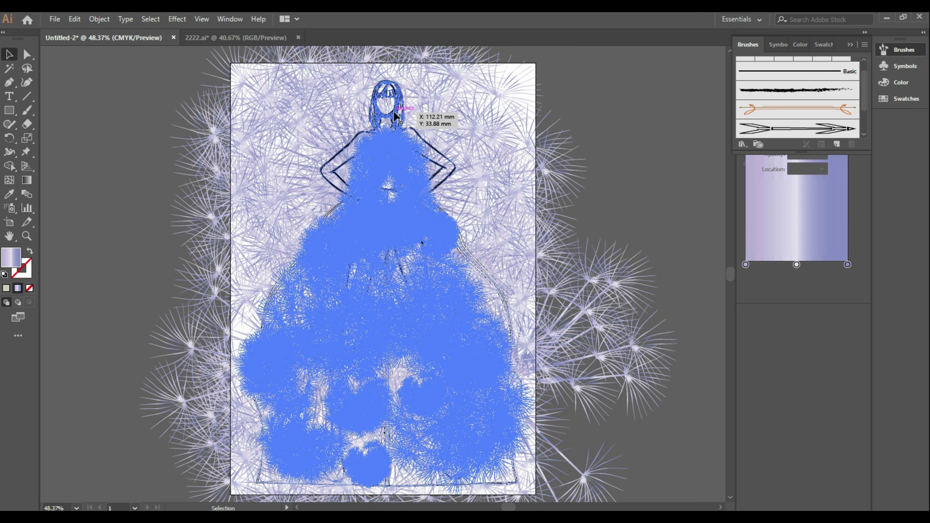
Step: Bring the dress figure to the front, then select the large dandelion groups
right_click(393, 111)
mouse_move(436, 238)
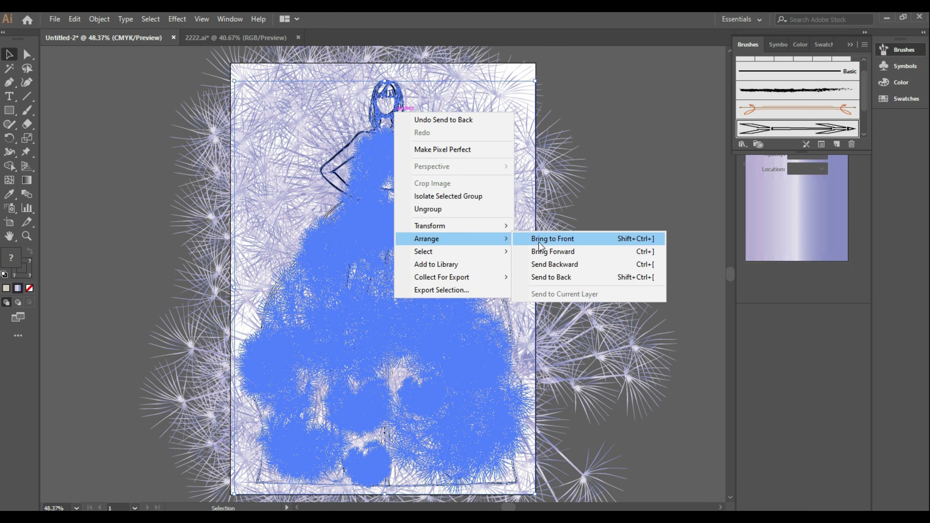
left_click(538, 242)
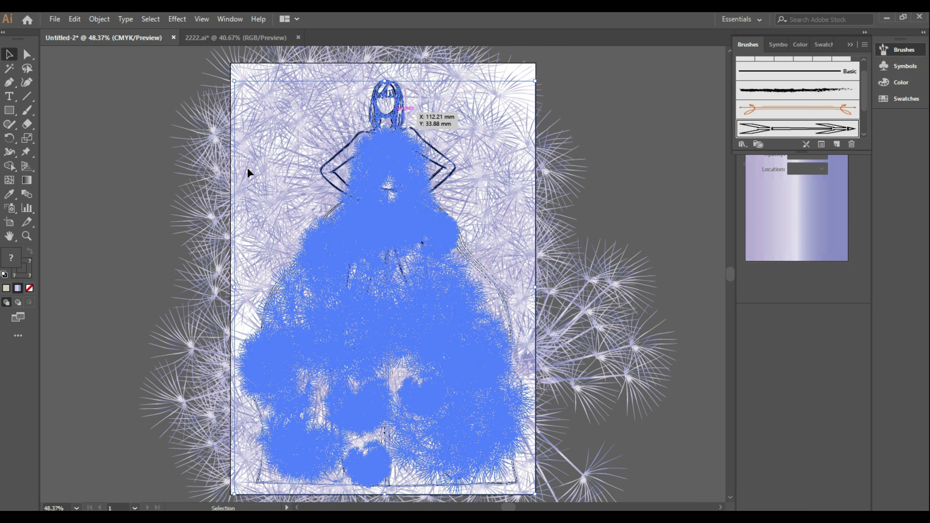
left_click(123, 319)
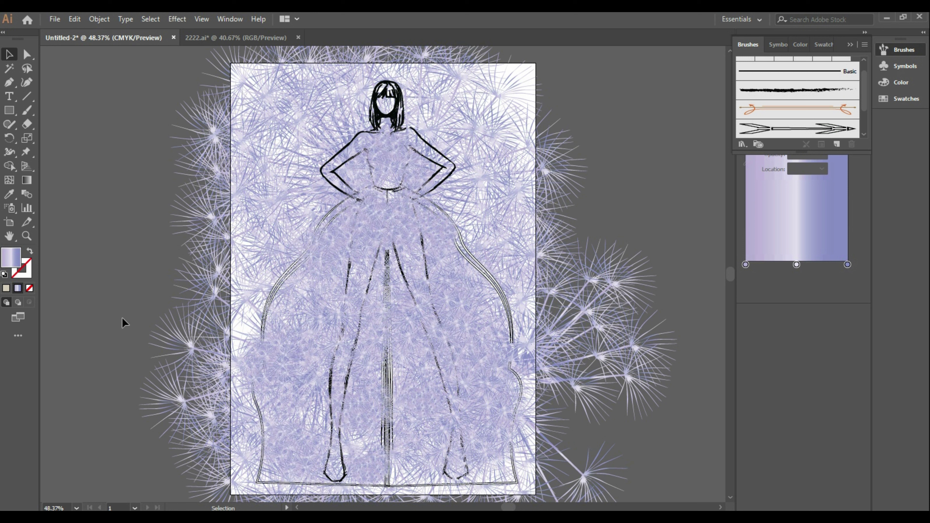
left_click(199, 373)
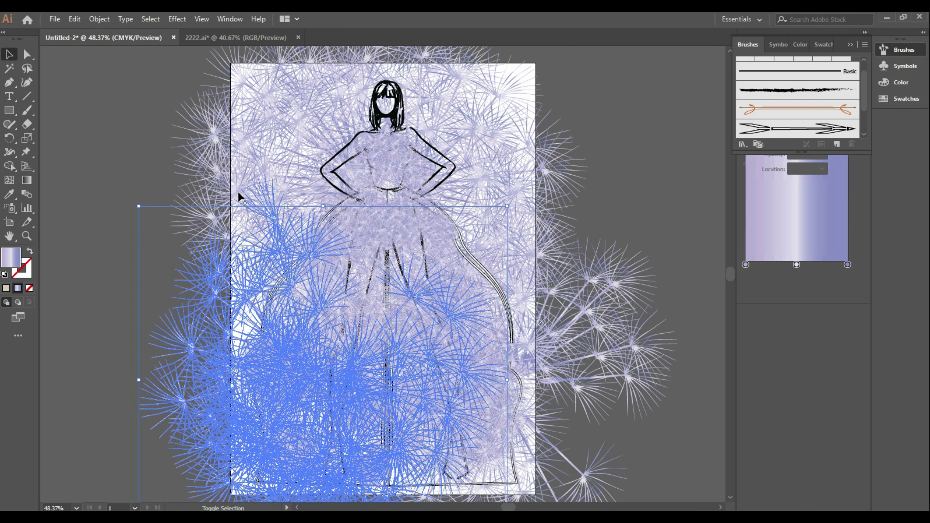
left_click(577, 206, "shift")
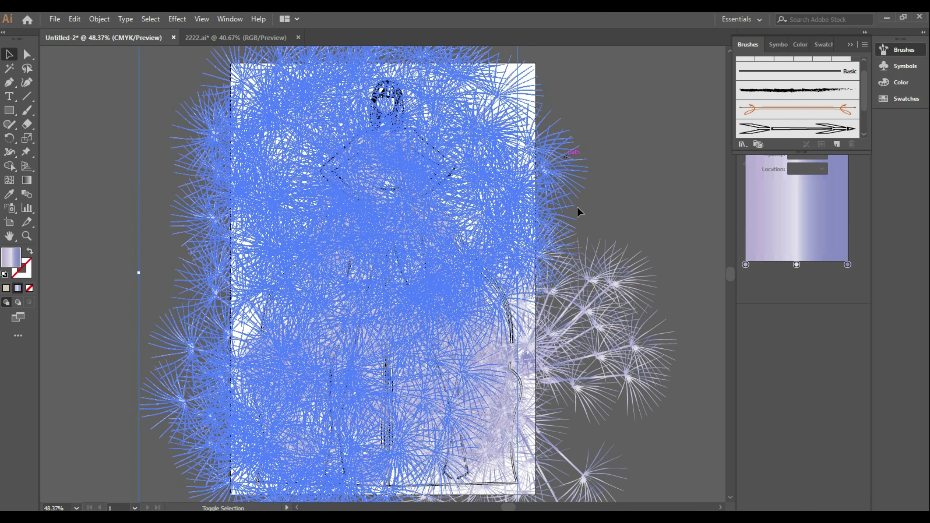
Step: Set the selected dandelion bursts to 48% opacity in the Transparency panel
left_click(593, 281, "shift")
left_click(229, 18)
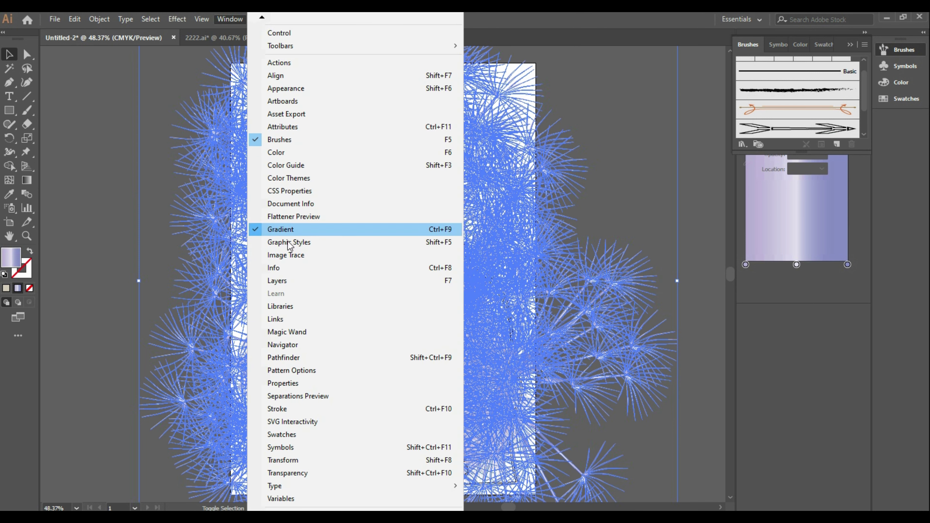
scroll(355, 458, "down", 2)
left_click(354, 414)
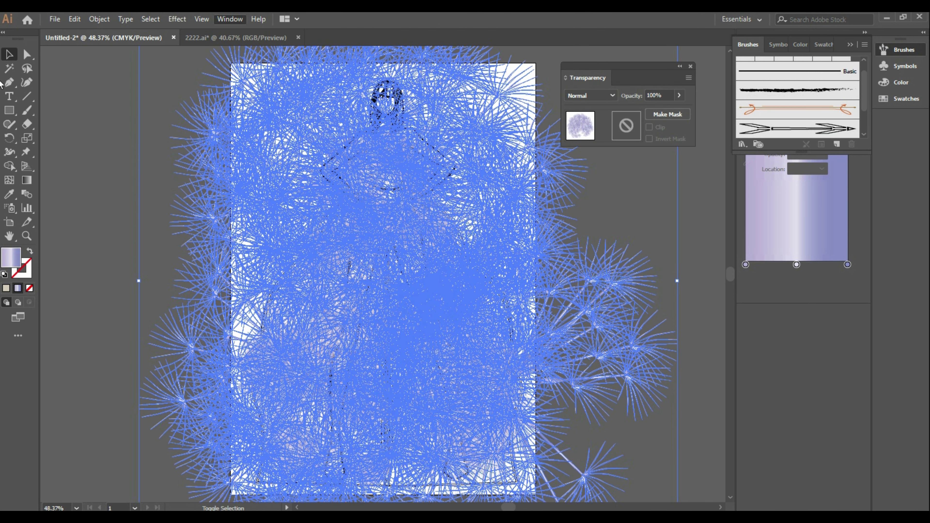
left_click(679, 95)
left_click_drag(677, 106, 654, 111)
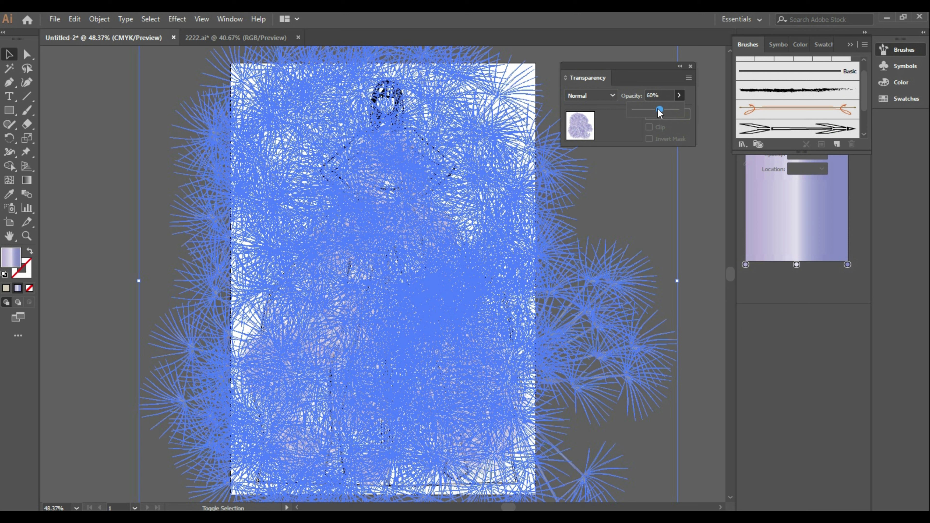
left_click_drag(658, 110, 655, 110)
left_click_drag(657, 111, 654, 110)
left_click(690, 66)
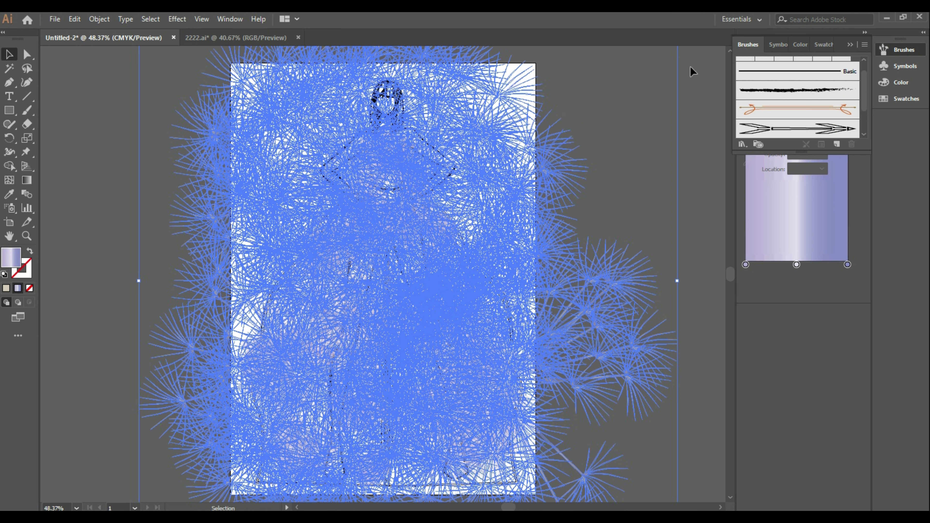
left_click(694, 171)
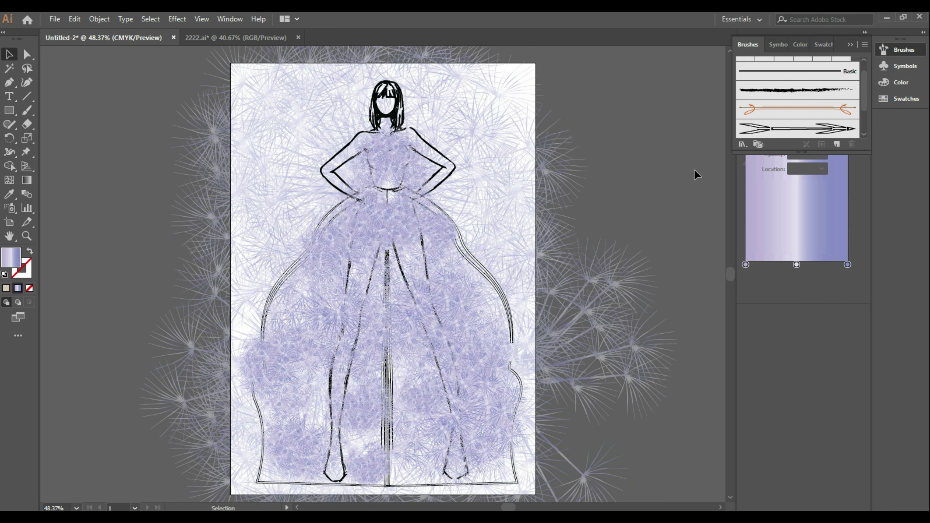
Step: Select the three backdrop dandelion burst groups together
left_click(532, 169)
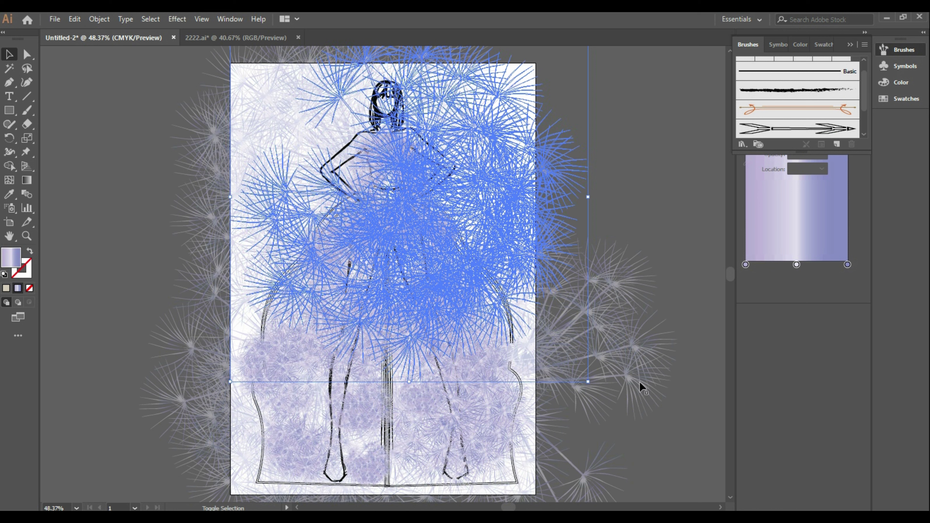
left_click(220, 415, "shift")
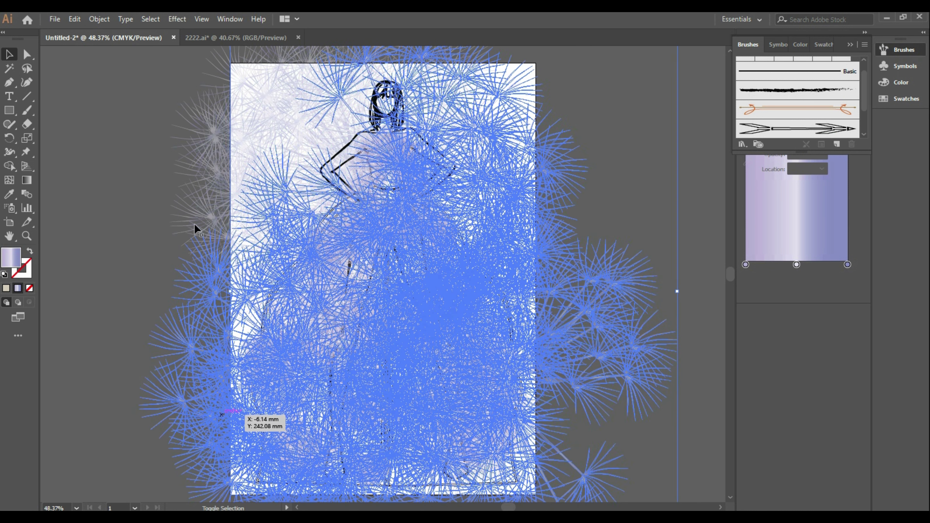
left_click(206, 167, "shift")
right_click(268, 253)
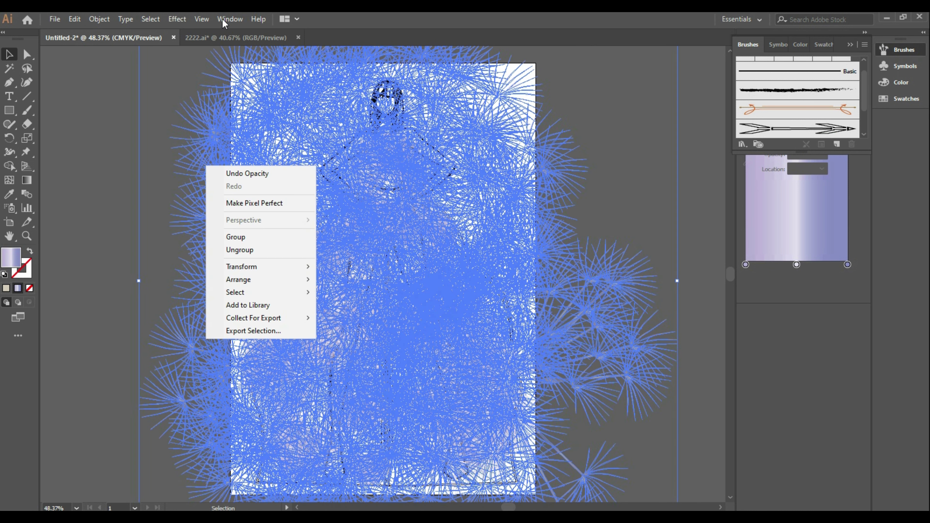
Step: Fade the selected dandelions to 24% opacity, then select the large right burst
left_click(229, 19)
left_click(412, 413)
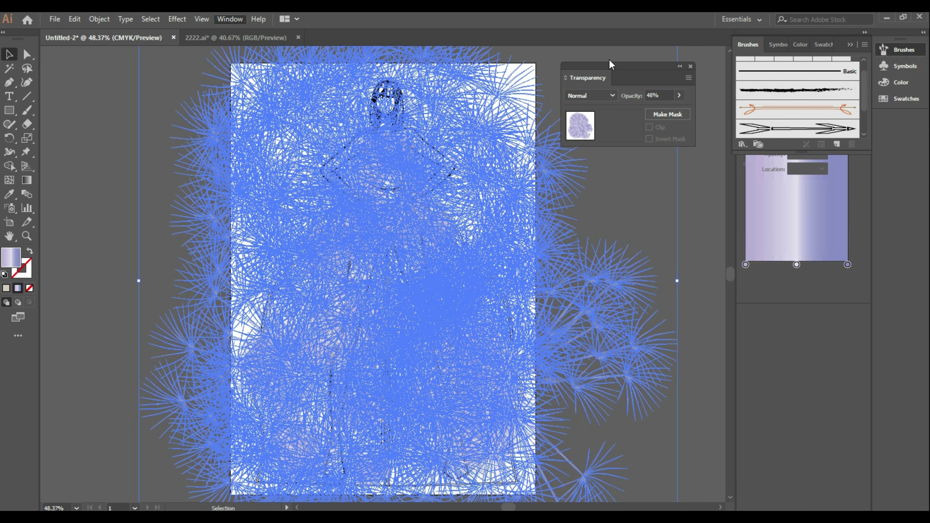
left_click(680, 97)
left_click_drag(654, 110, 645, 112)
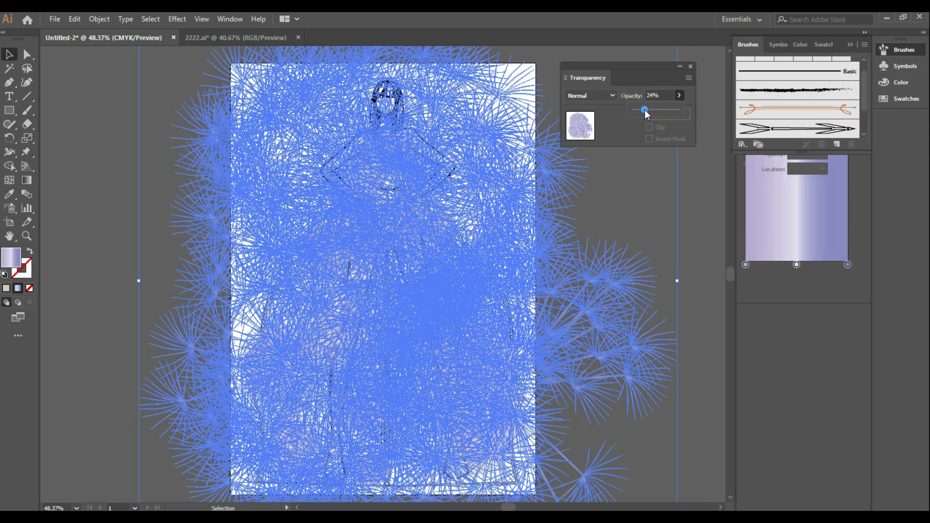
left_click(704, 184)
left_click(704, 183)
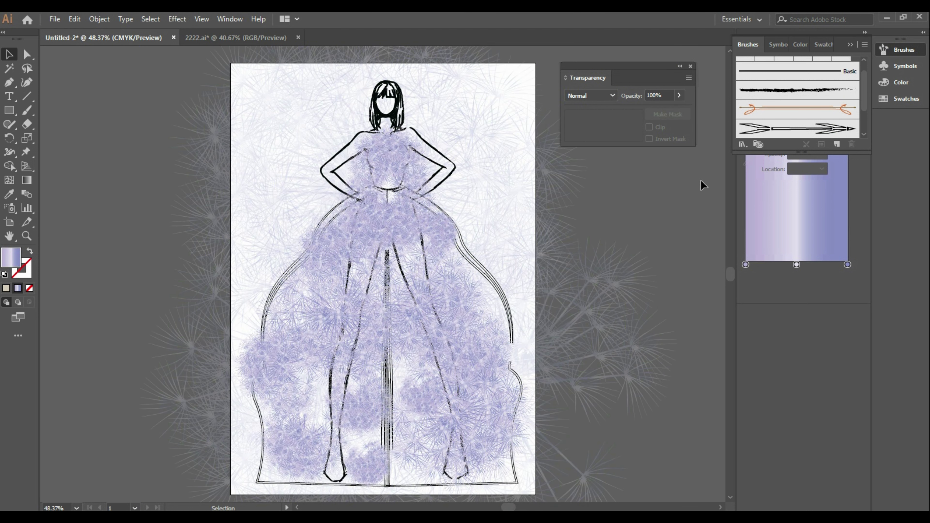
left_click(690, 66)
left_click(605, 344)
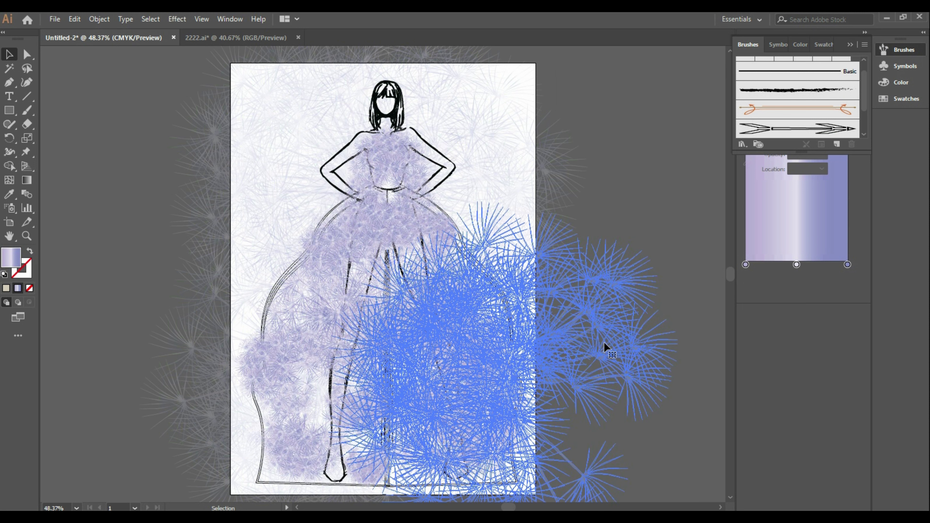